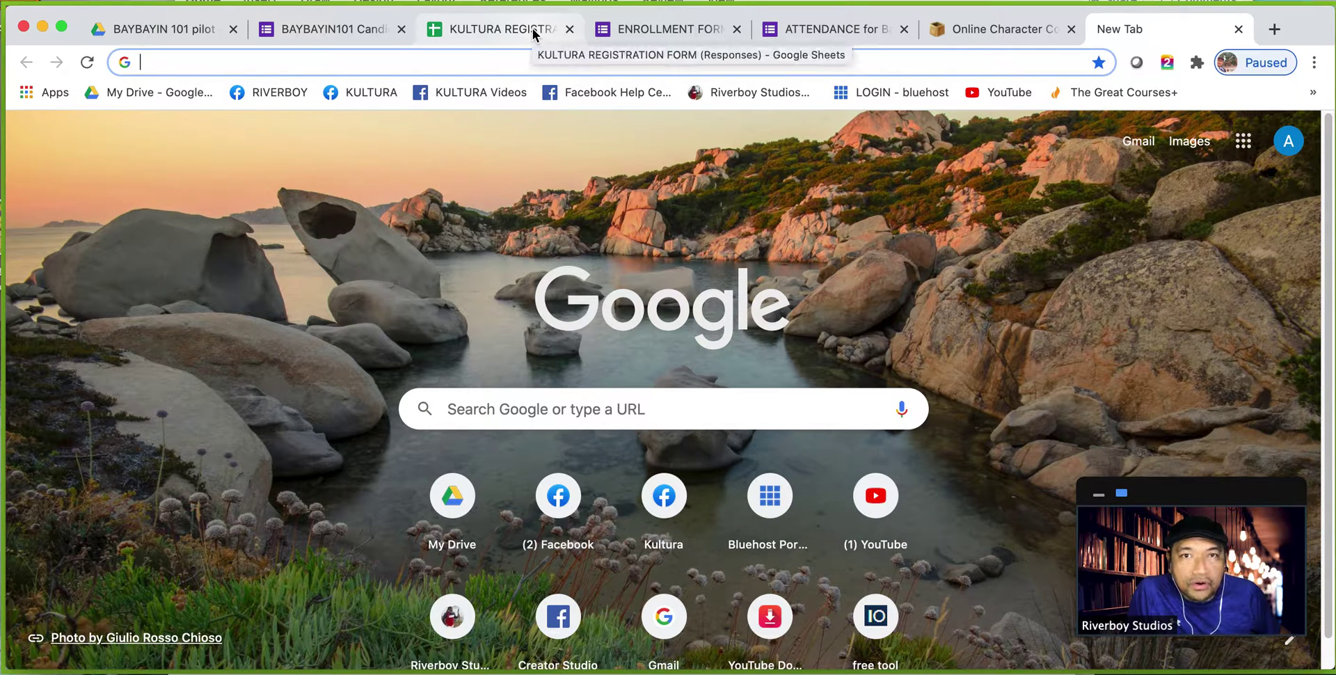
Step: Delete the old long list of KPIN values from the KPIN question's regex Pattern field
click(629, 28)
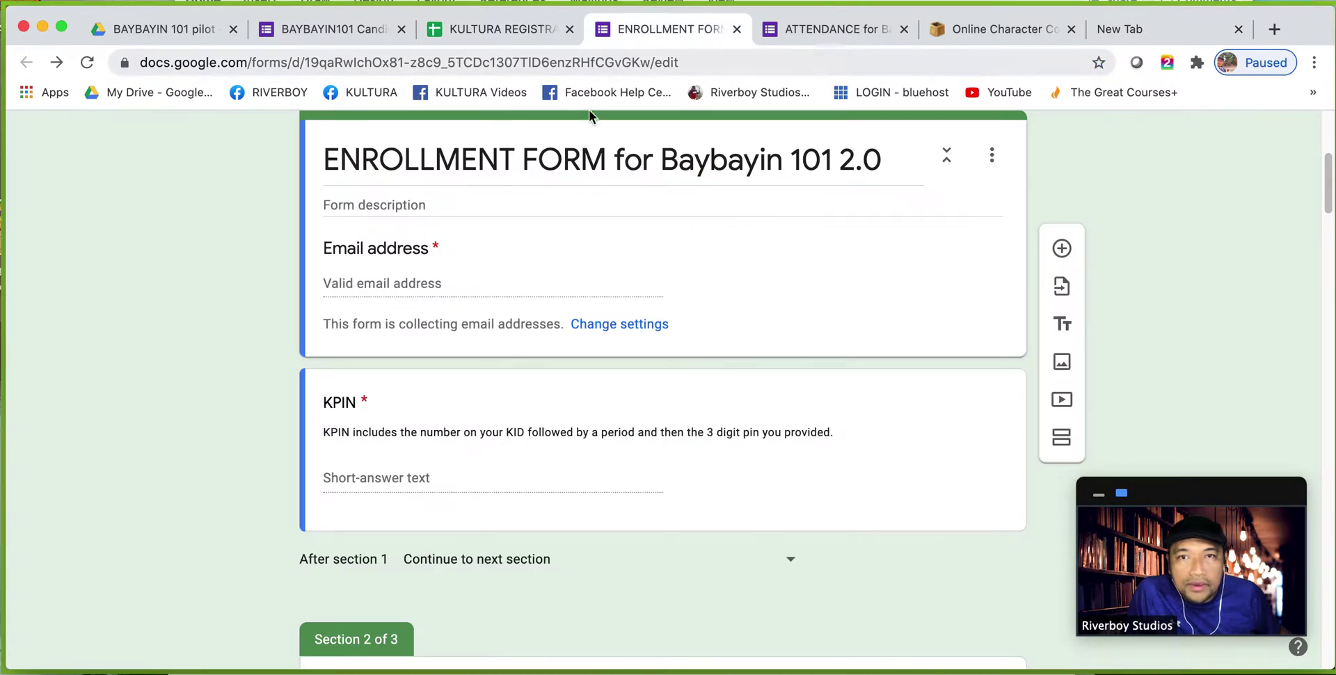
mouse_move(452, 496)
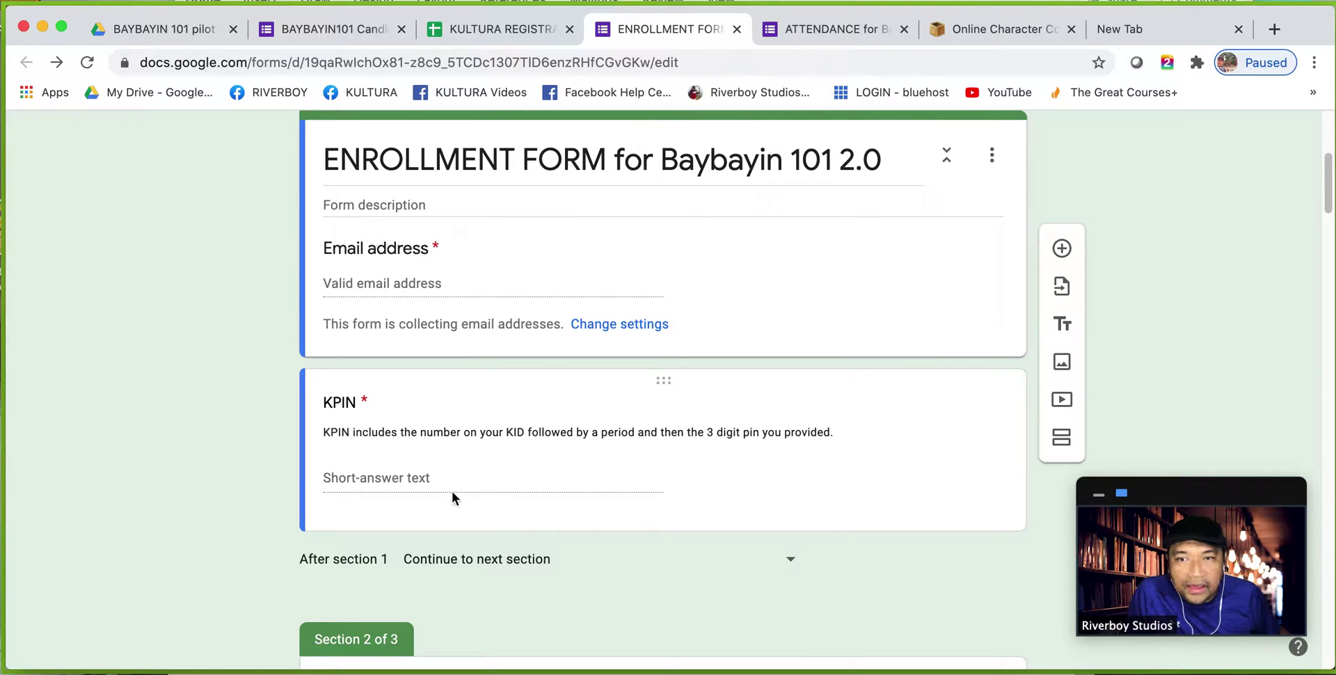
click(476, 479)
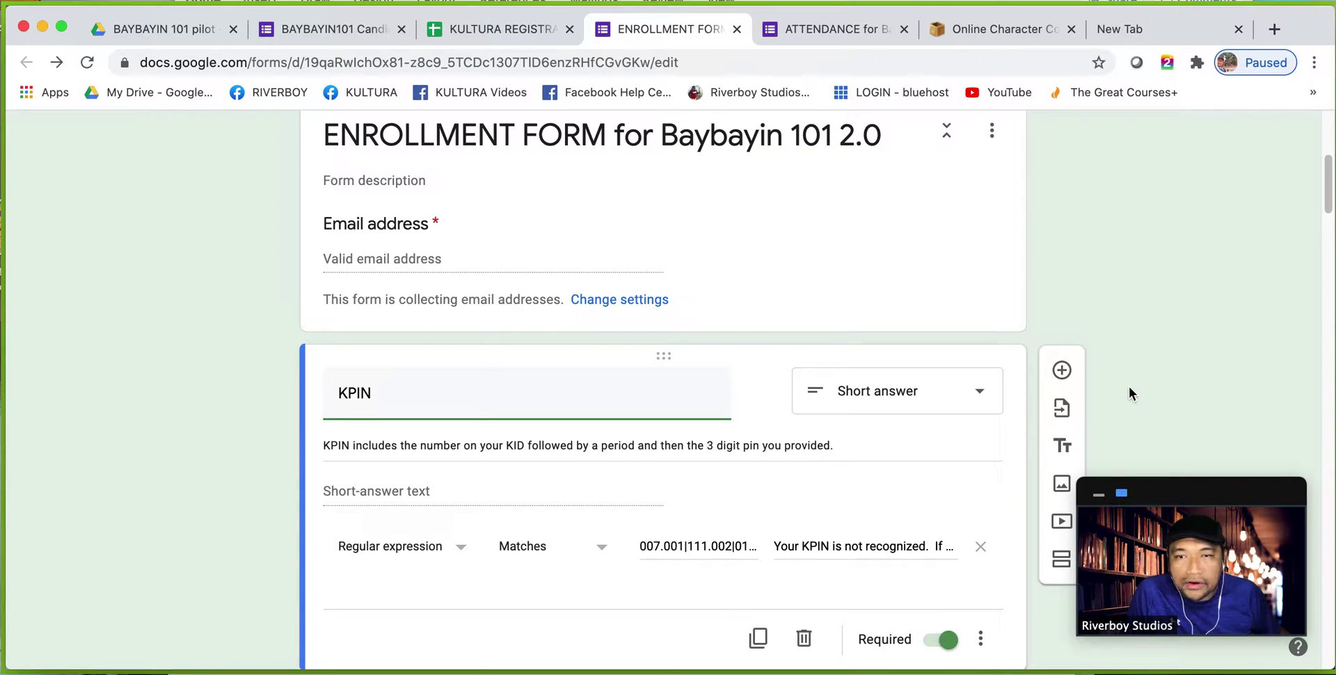
double_click(709, 547)
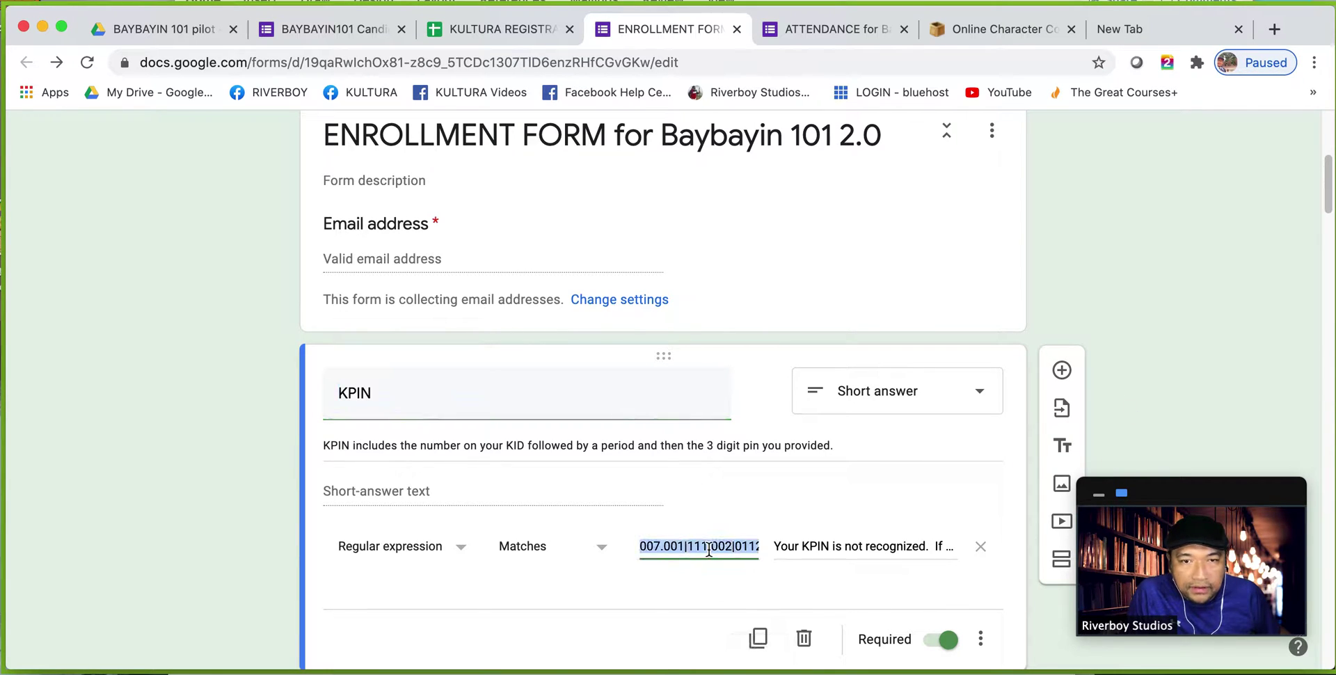
key(super+a)
key(BackSpace)
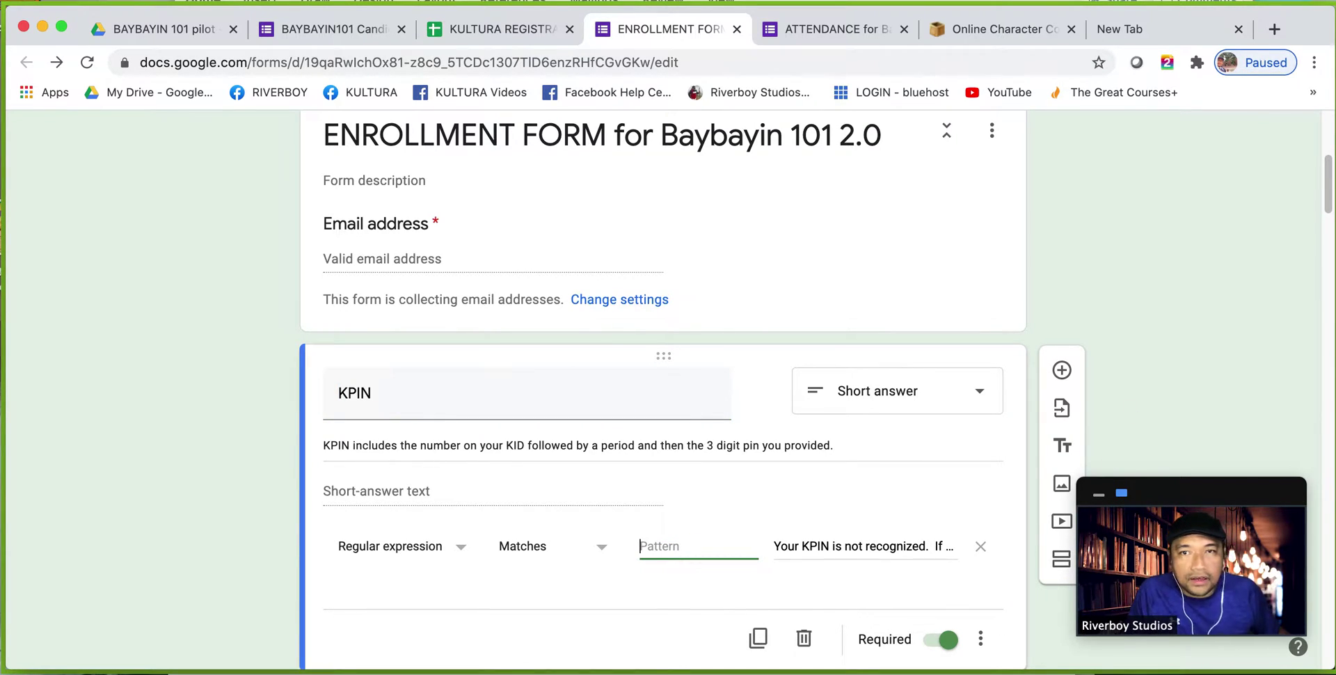
click(505, 29)
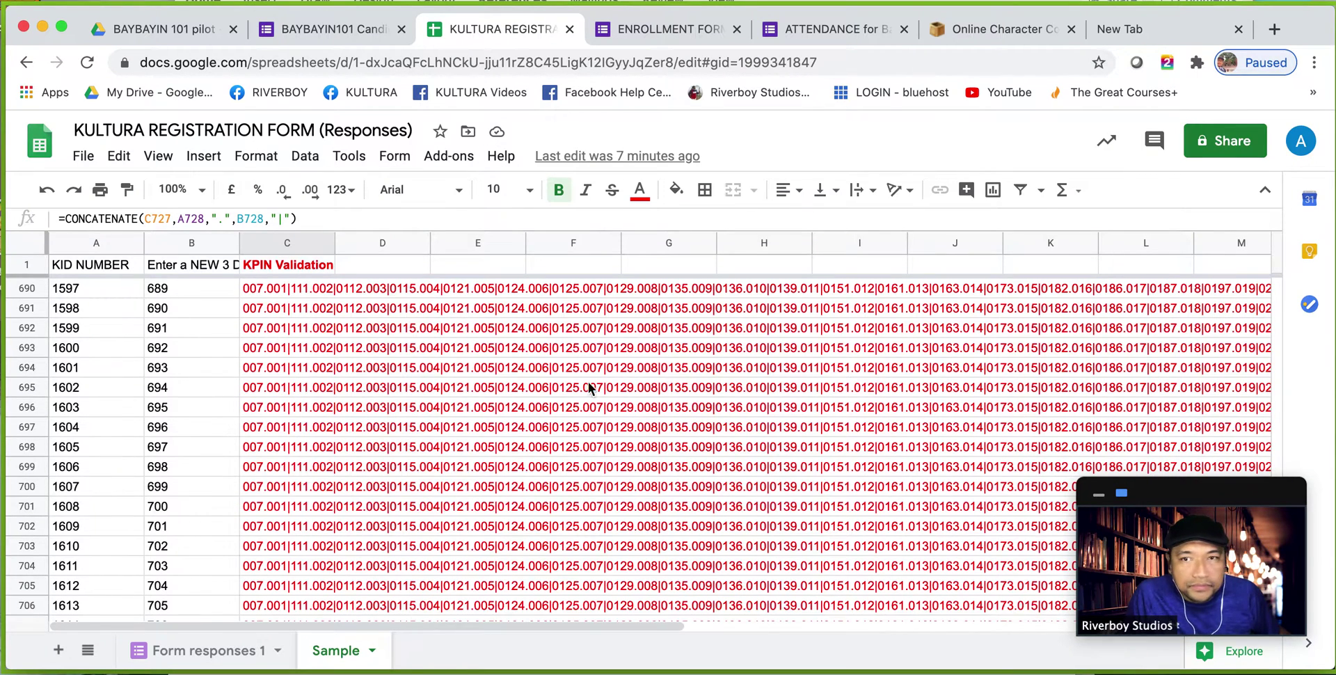
Step: Scroll the responses sheet to the top and inspect the KPIN Validation formulas in C3 and C2
scroll(588, 382, up, 10)
scroll(489, 394, up, 15)
scroll(497, 387, up, 10)
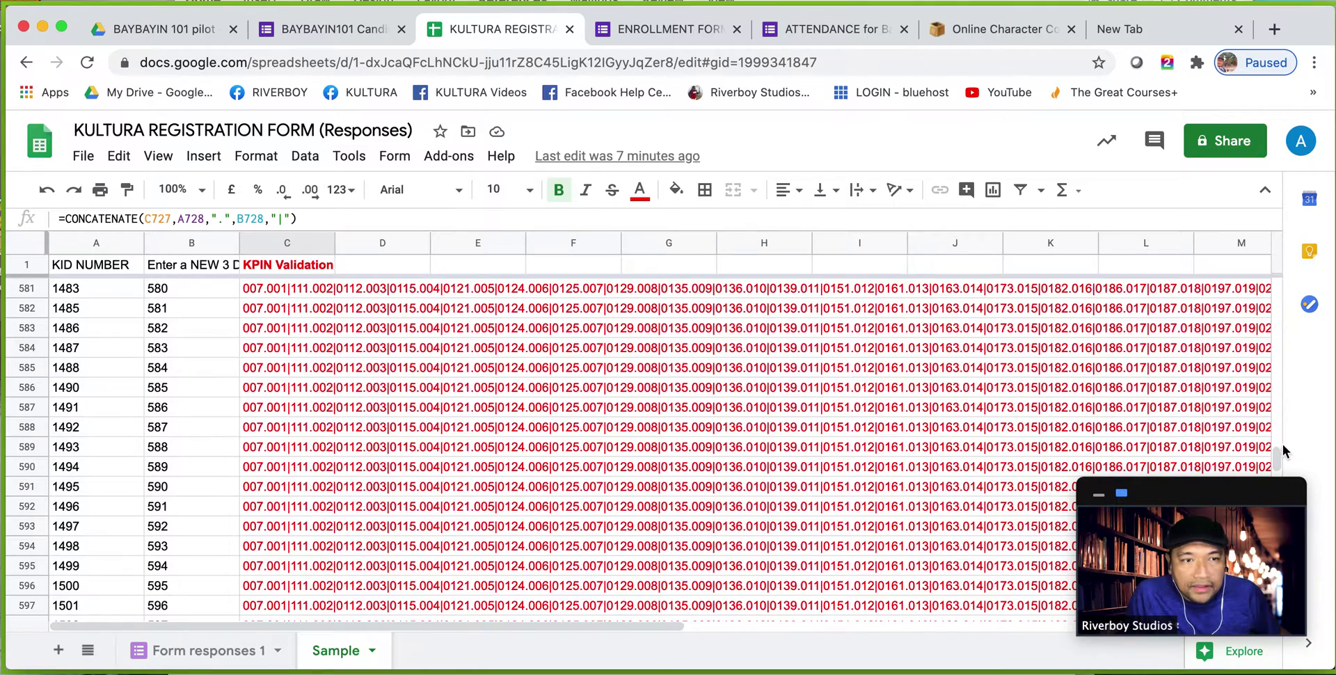
drag(1282, 452, 1262, 268)
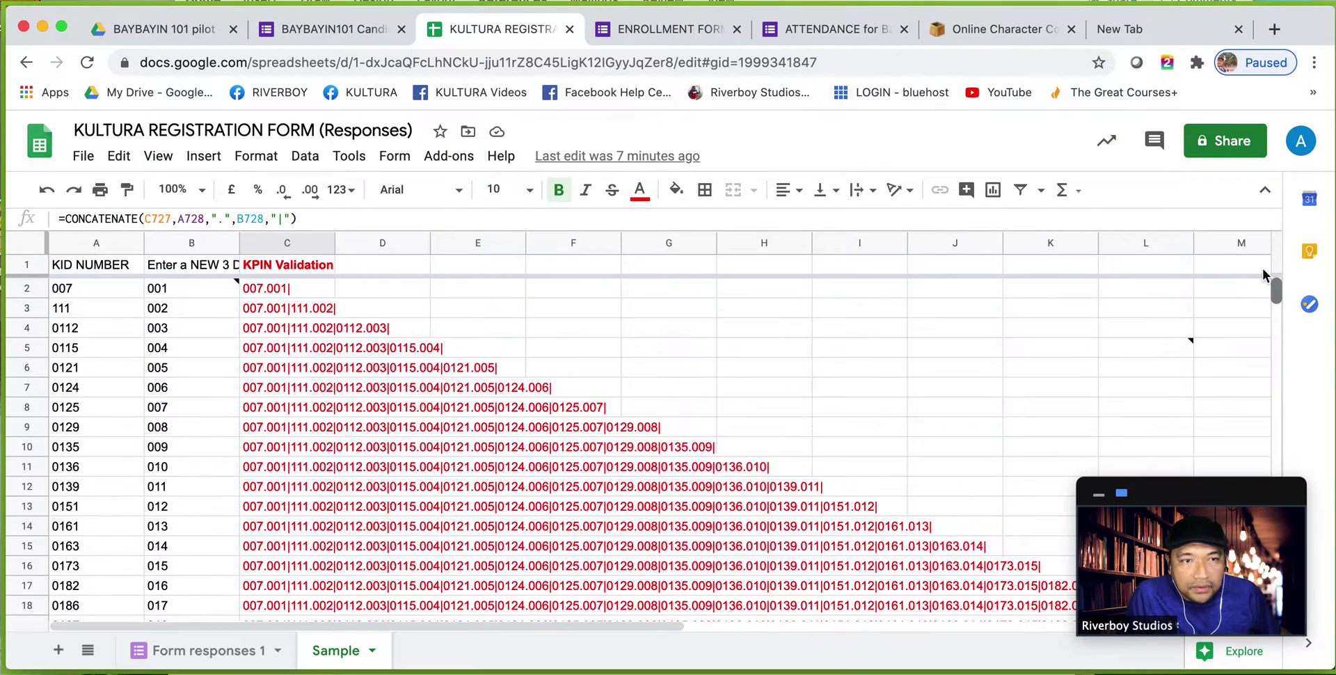
click(306, 307)
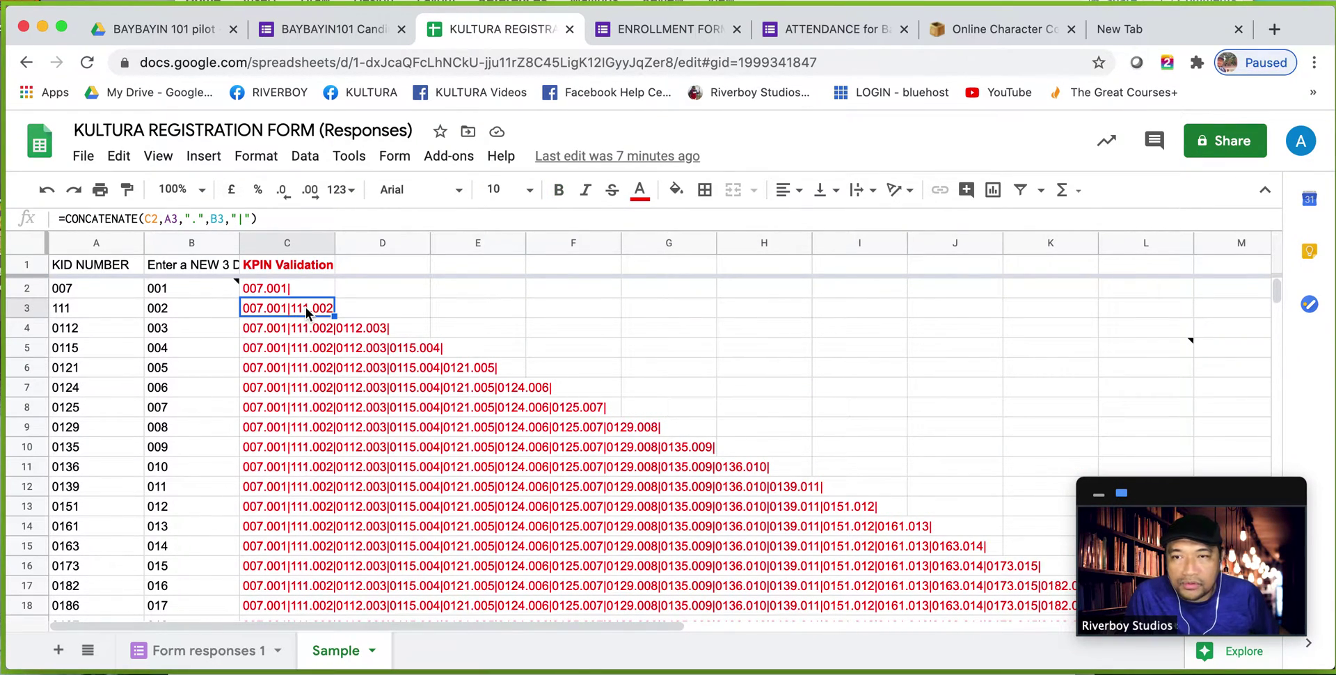
click(306, 295)
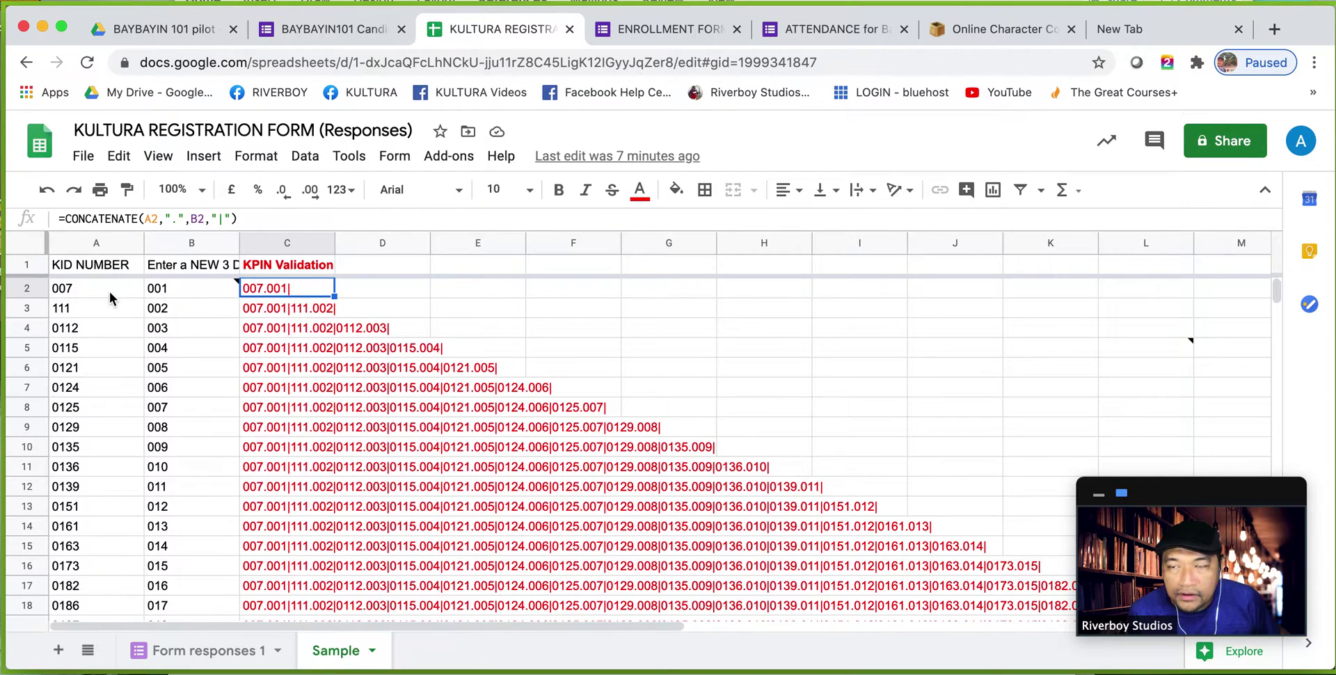
Step: Rename the column B header in B1 to '3-Digit Pin'
click(200, 270)
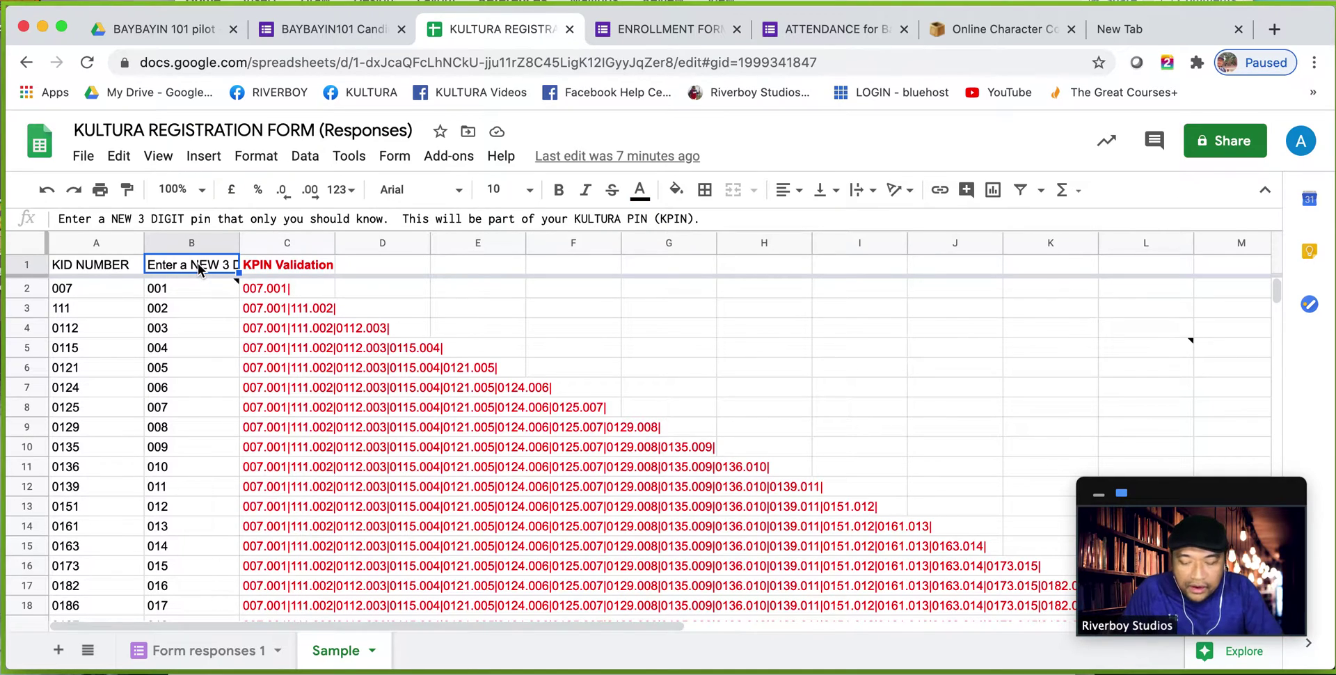
text(3-Digit Pi)
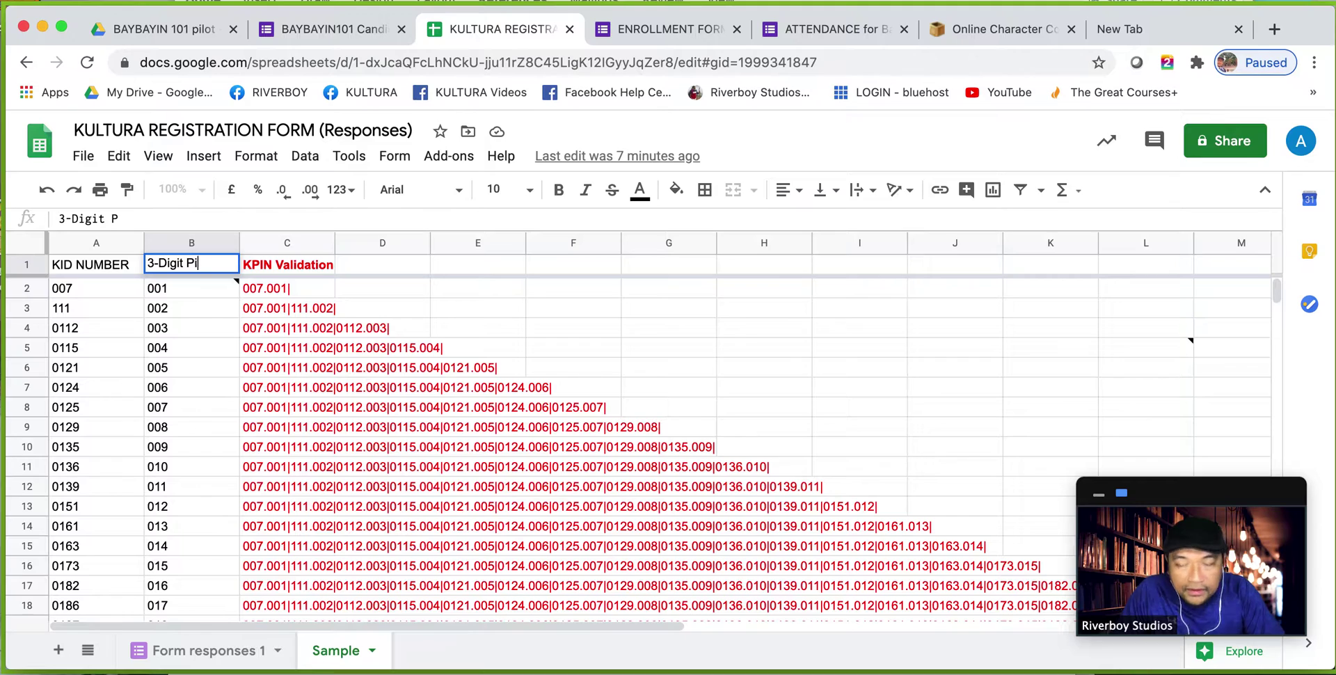
text(n)
key(Return)
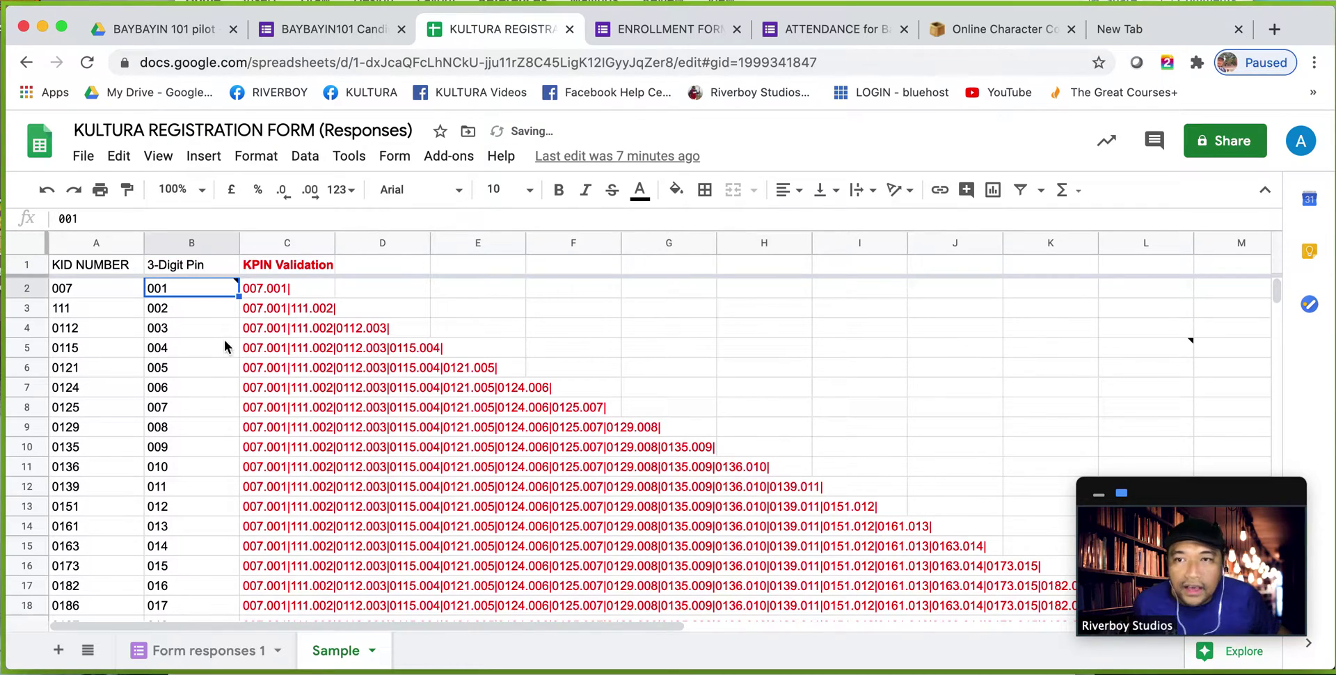
Step: Review the KID NUMBER and KPIN Validation headers and the pin value in B5
click(83, 265)
key(Right)
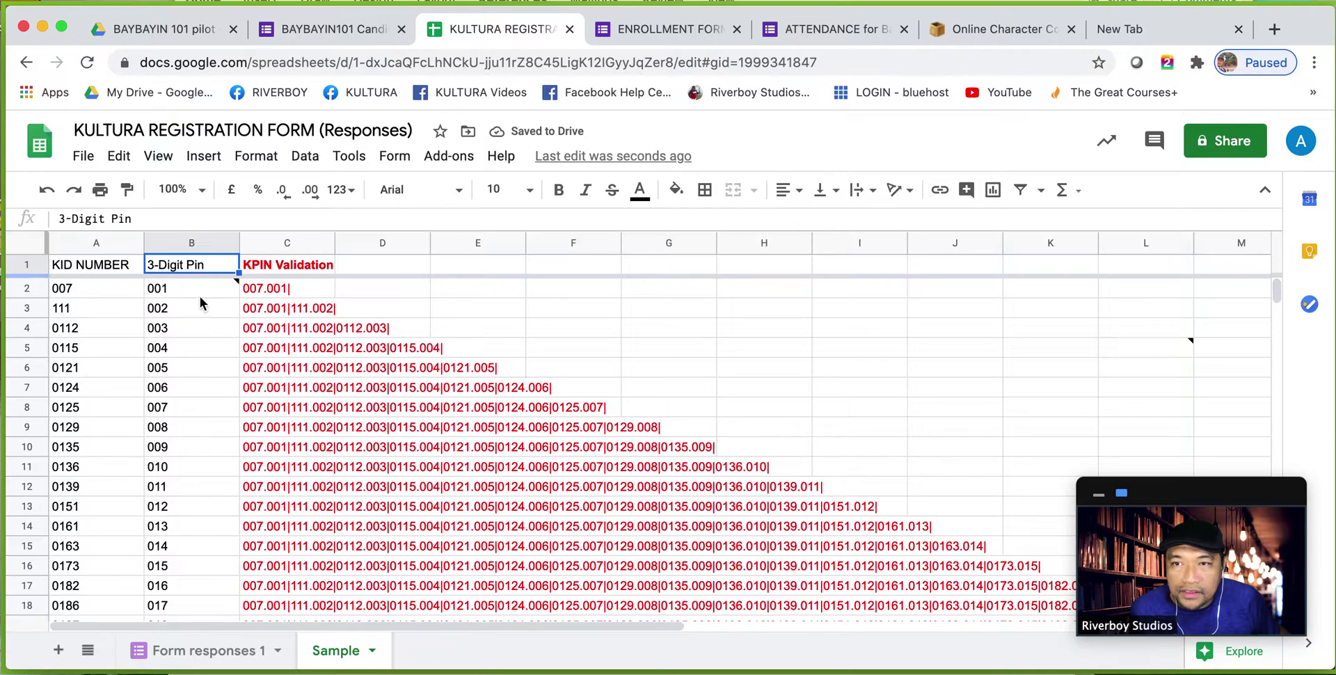
click(269, 266)
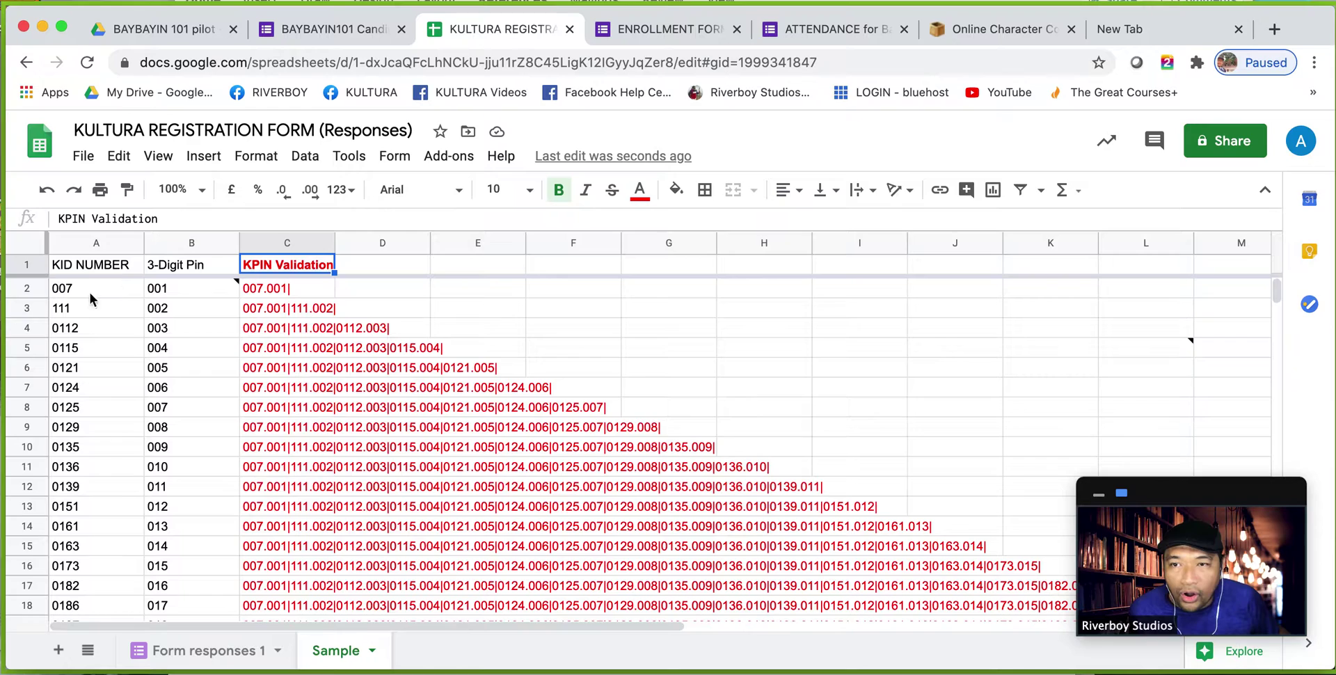
click(165, 348)
click(323, 288)
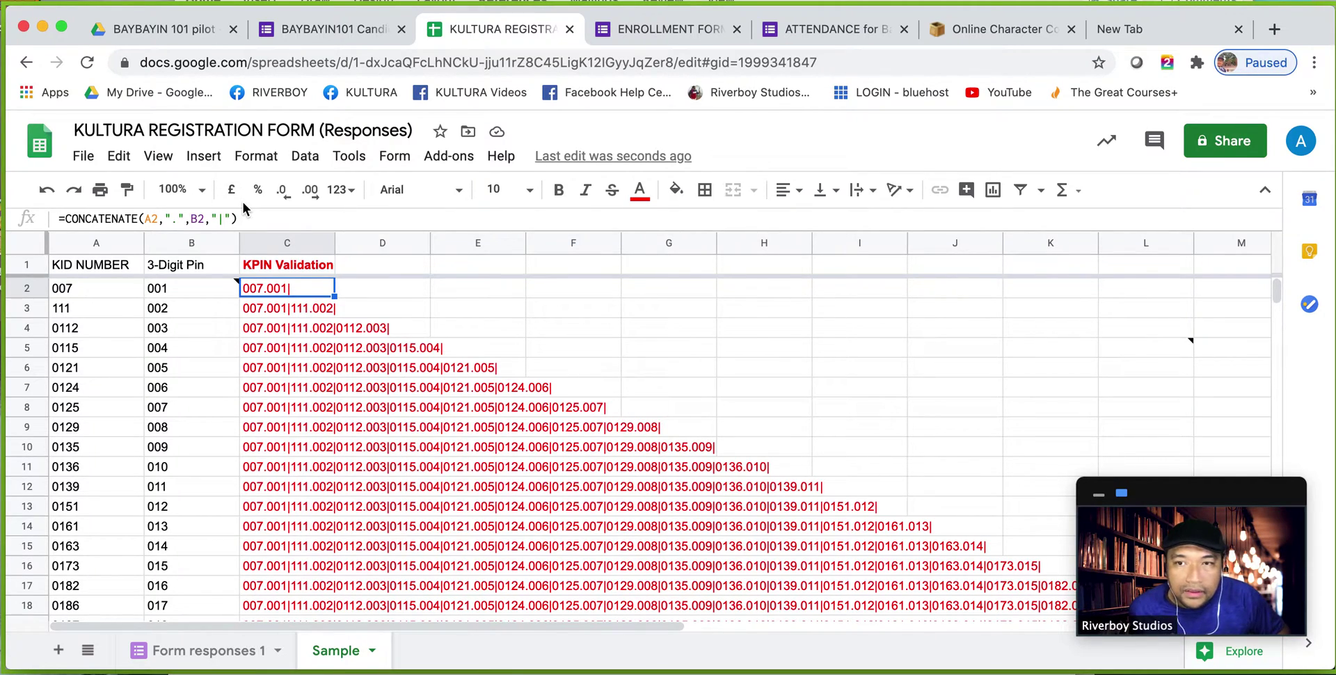
key(Down)
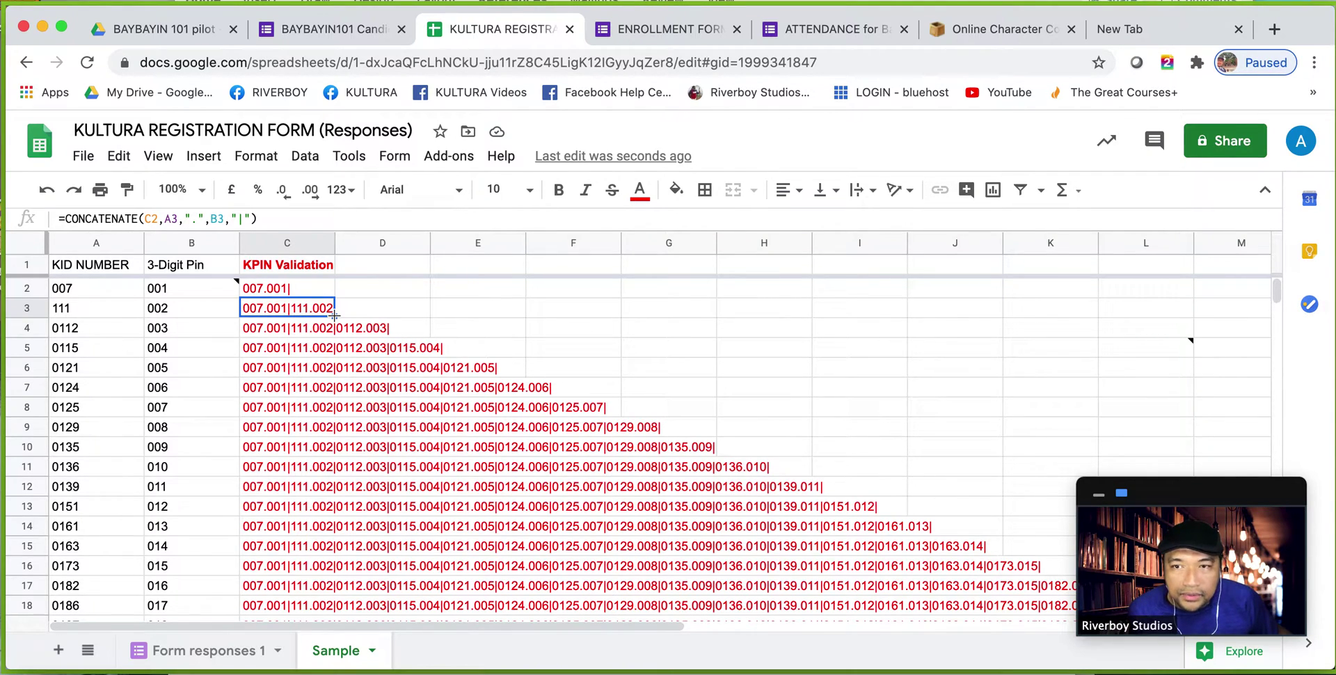
Step: Check the last KPIN Validation formula in C737, ending at kid 1644, and return to the form
scroll(1281, 306, down, 15)
drag(1296, 473, 1305, 498)
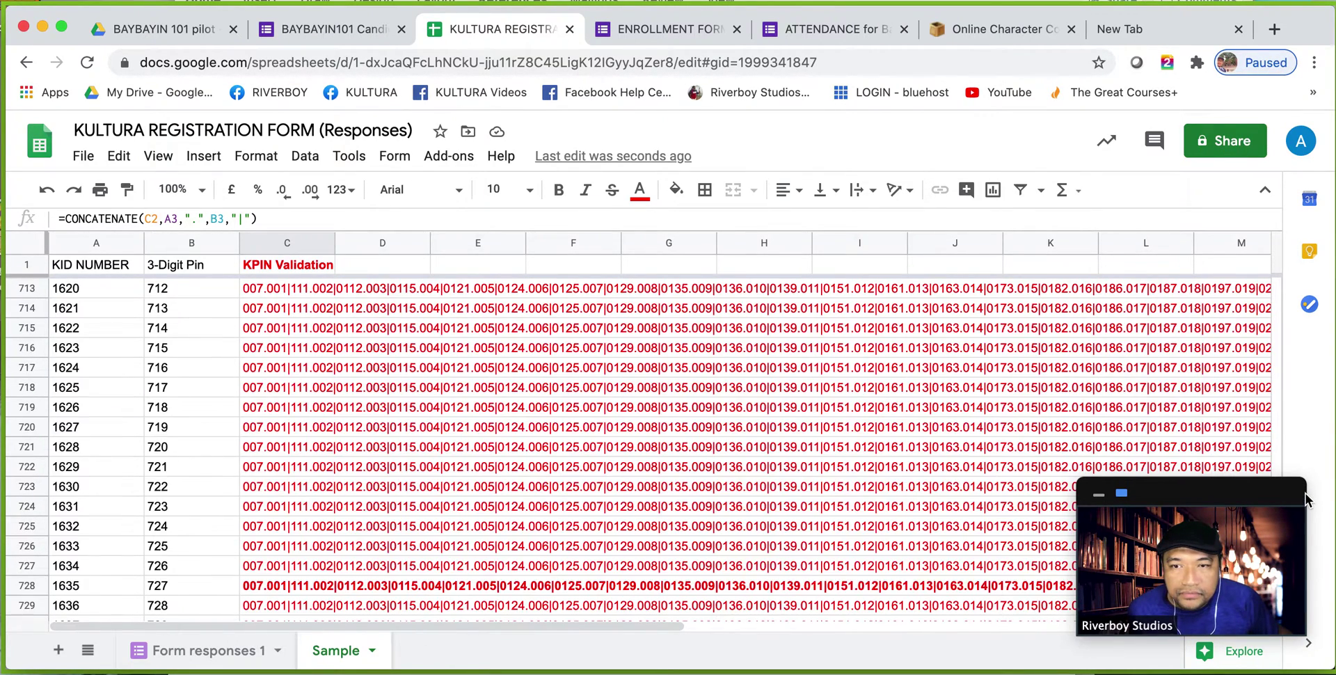
scroll(682, 498, down, 10)
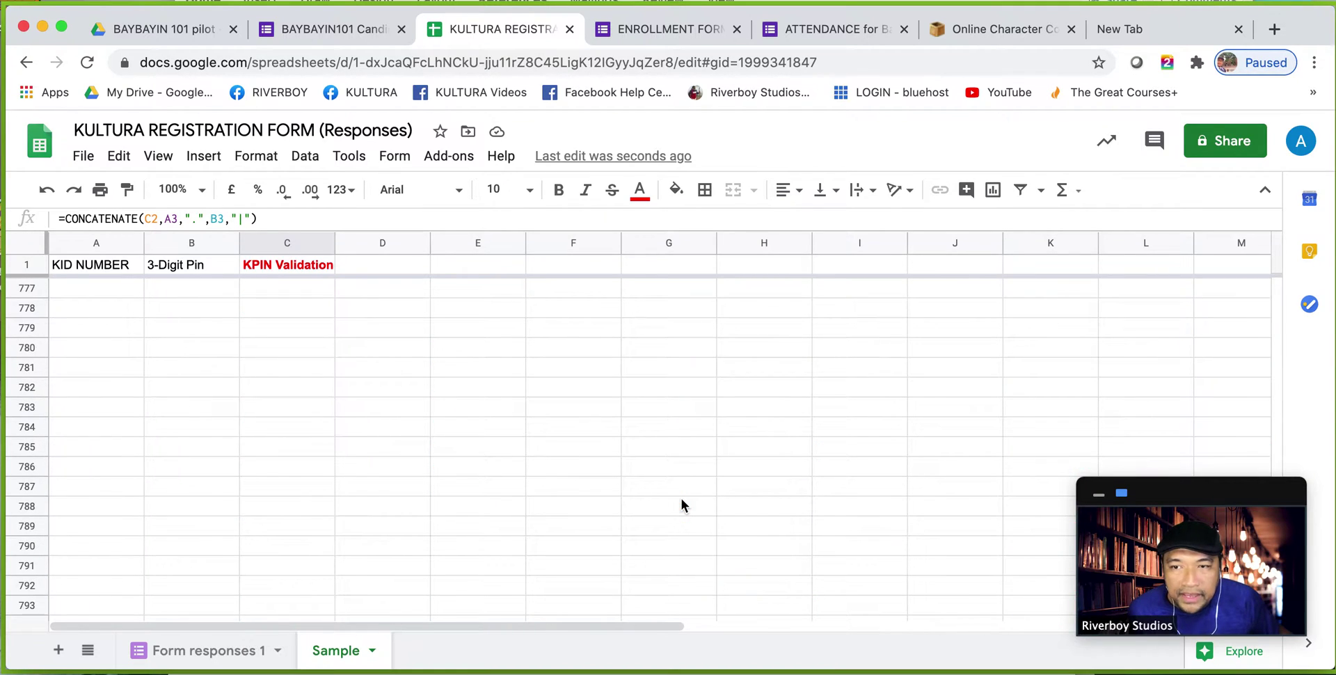
scroll(680, 498, up, 7)
scroll(681, 498, up, 3)
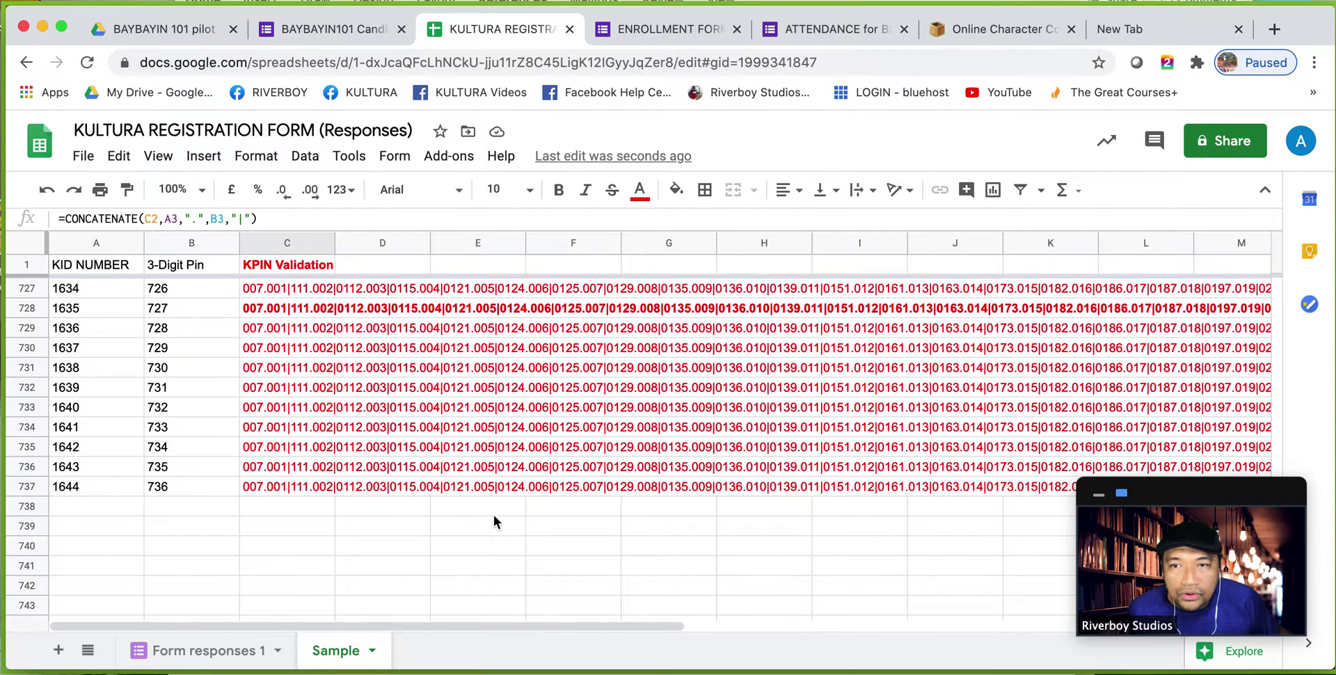
click(269, 485)
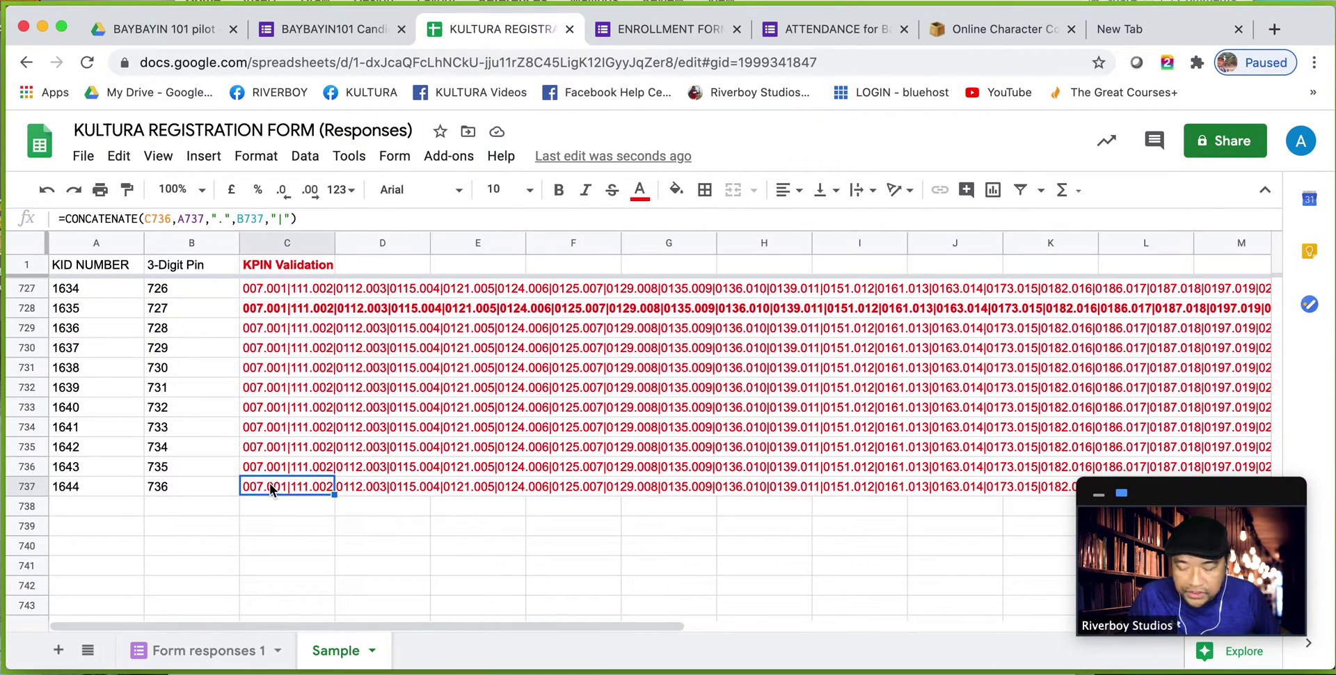
click(648, 35)
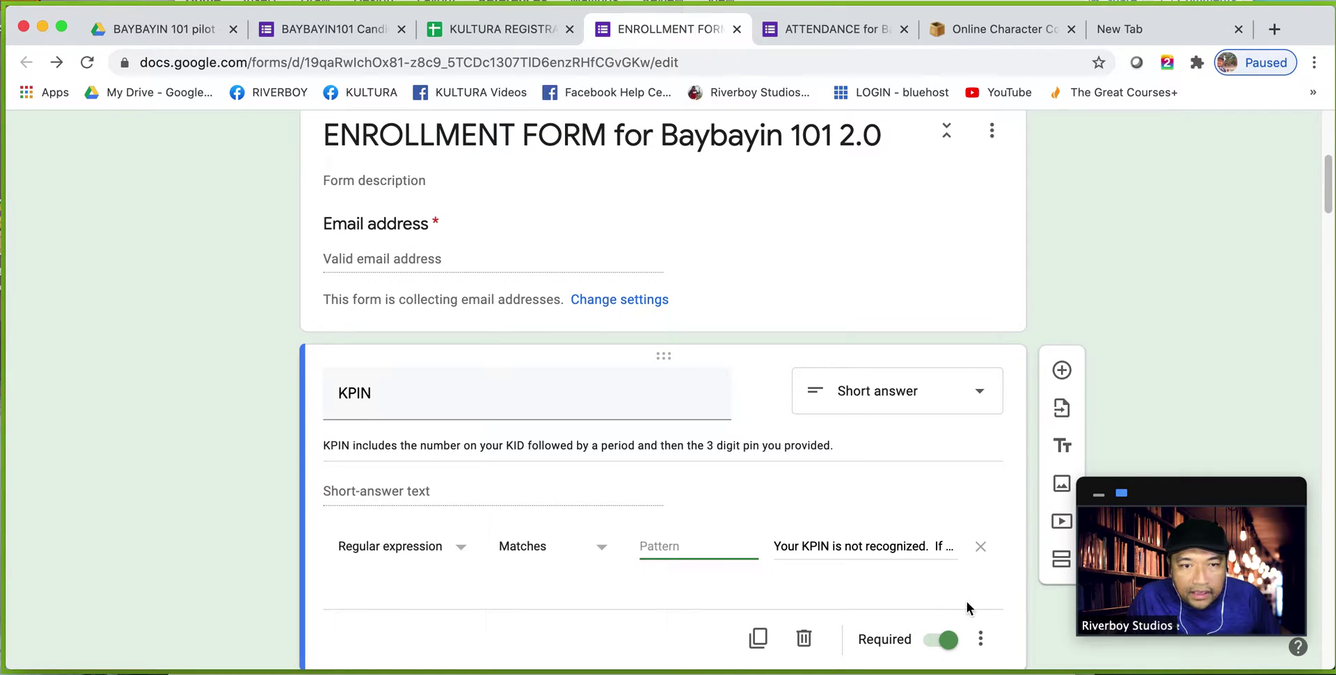
Step: Review the KPIN question's extras list and place the cursor in its Pattern field
scroll(904, 591, down, 1)
click(981, 616)
scroll(1028, 607, down, 2)
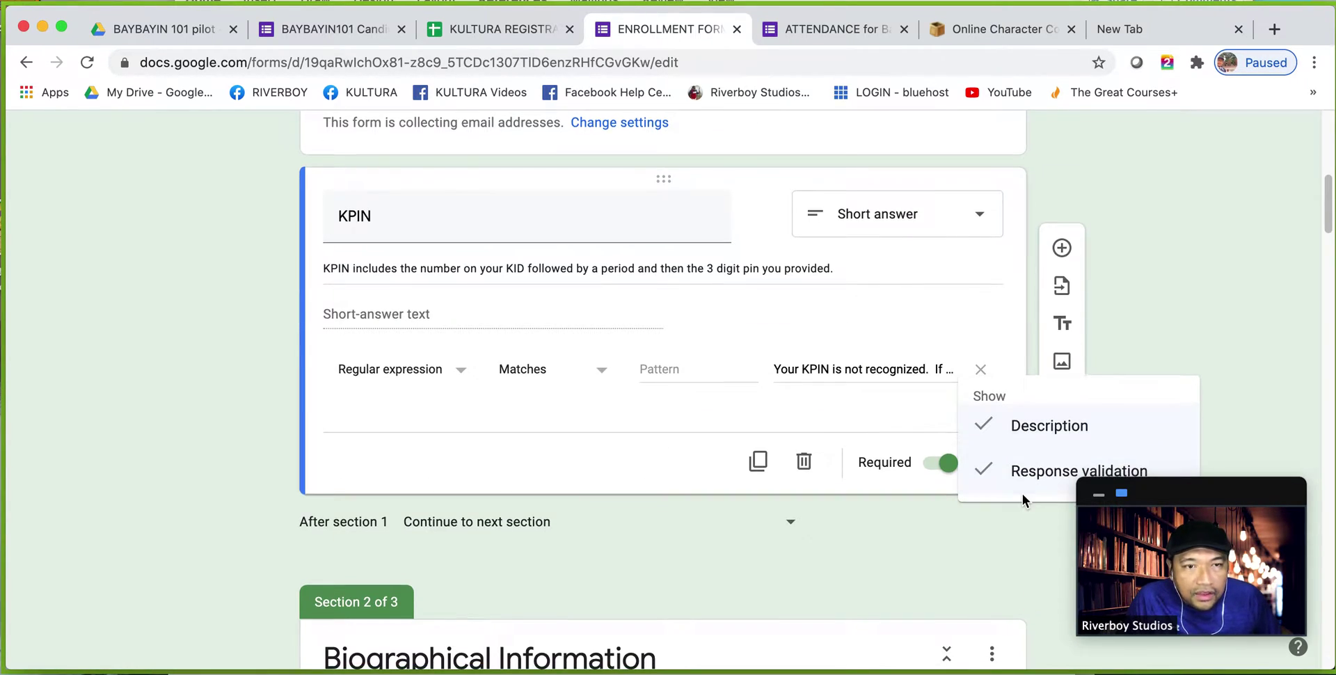
click(922, 531)
scroll(922, 531, up, 3)
click(661, 522)
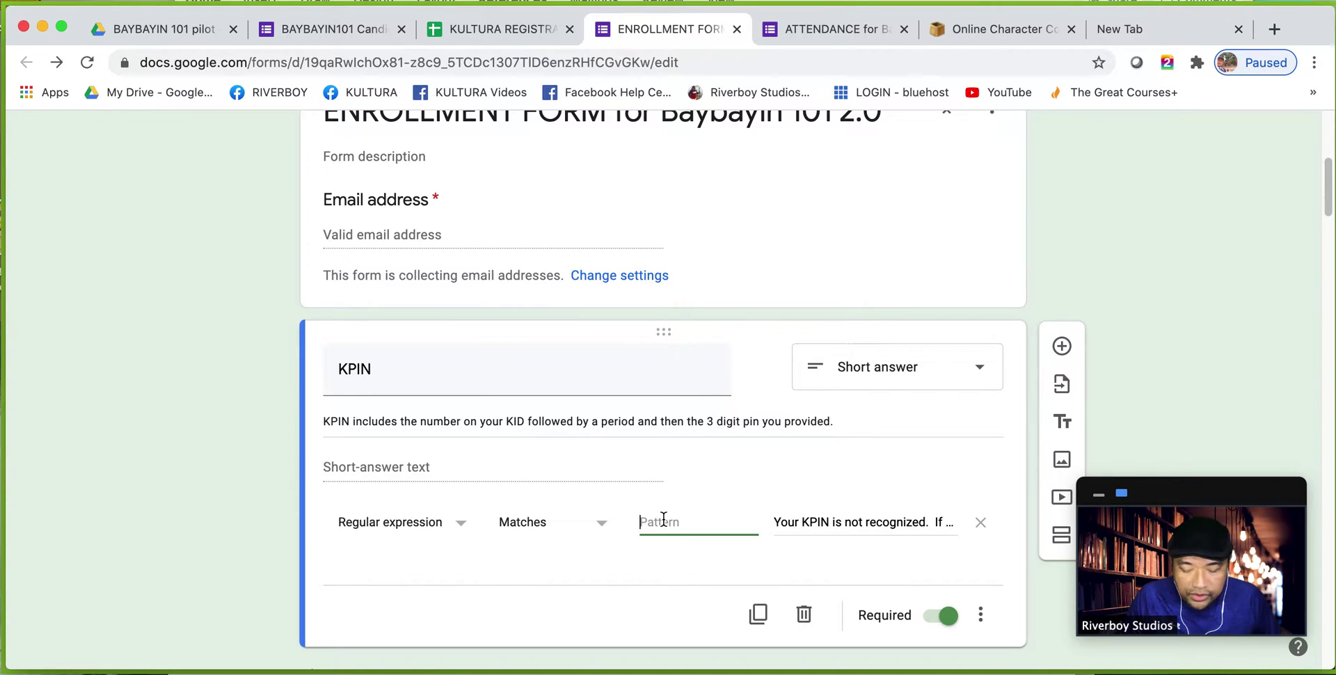
Step: Paste a trial pattern into the KPIN Pattern field, then clear it again
click(515, 31)
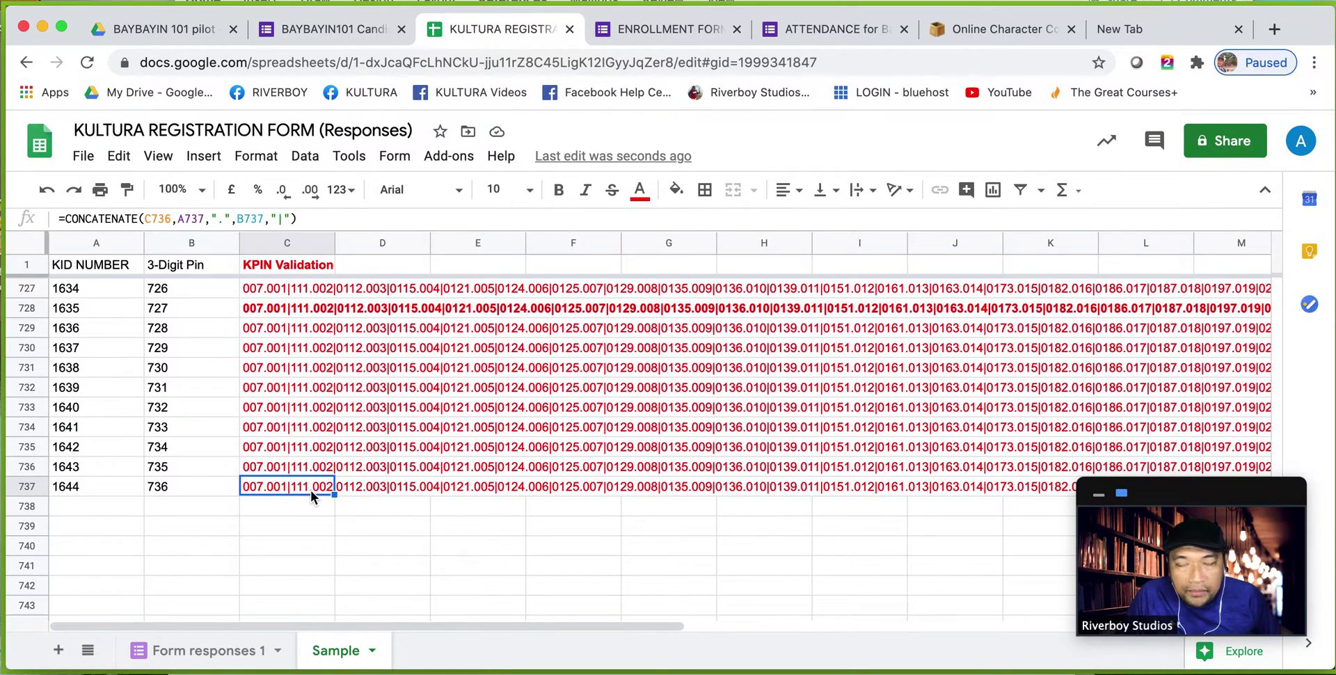
click(700, 32)
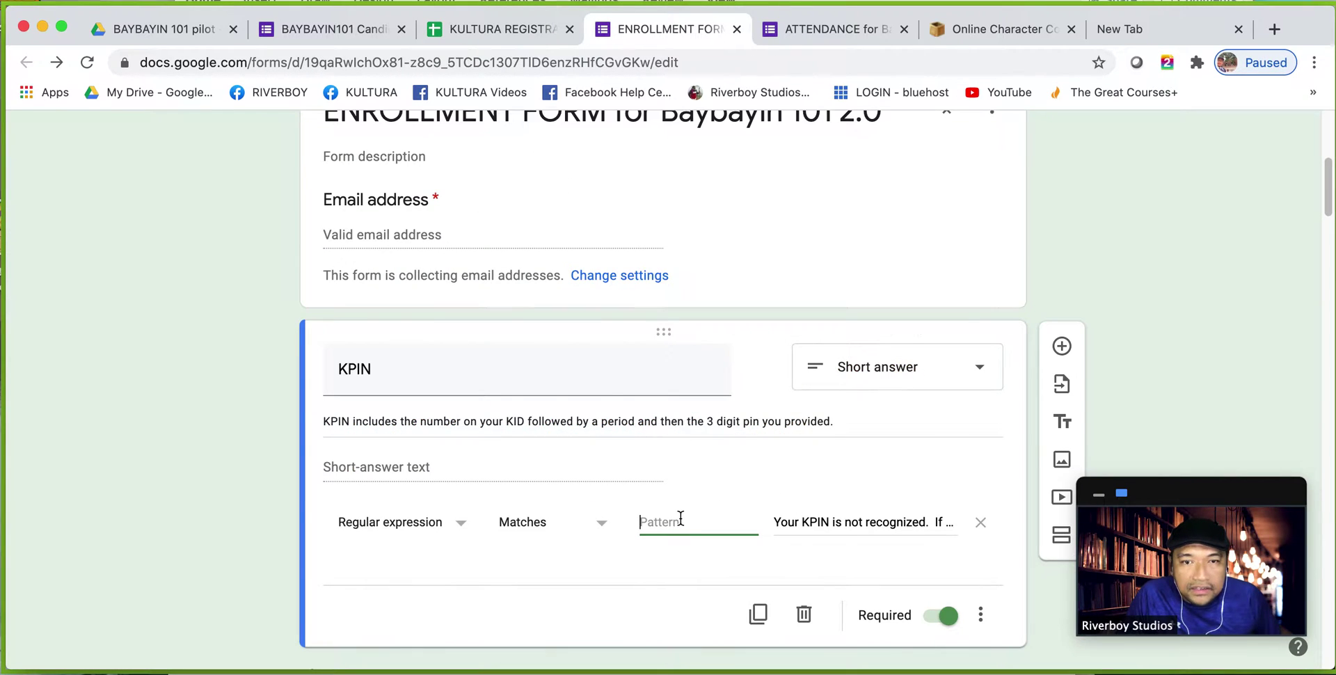
key(super+v)
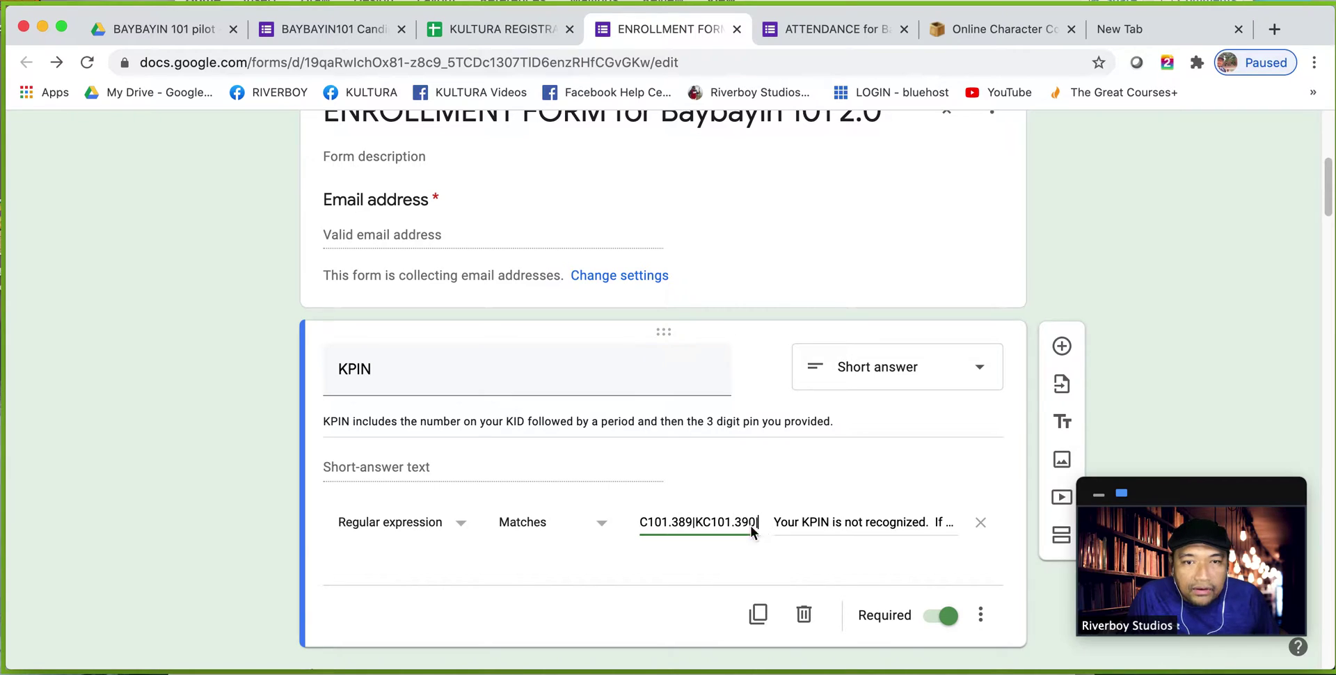
key(super+a)
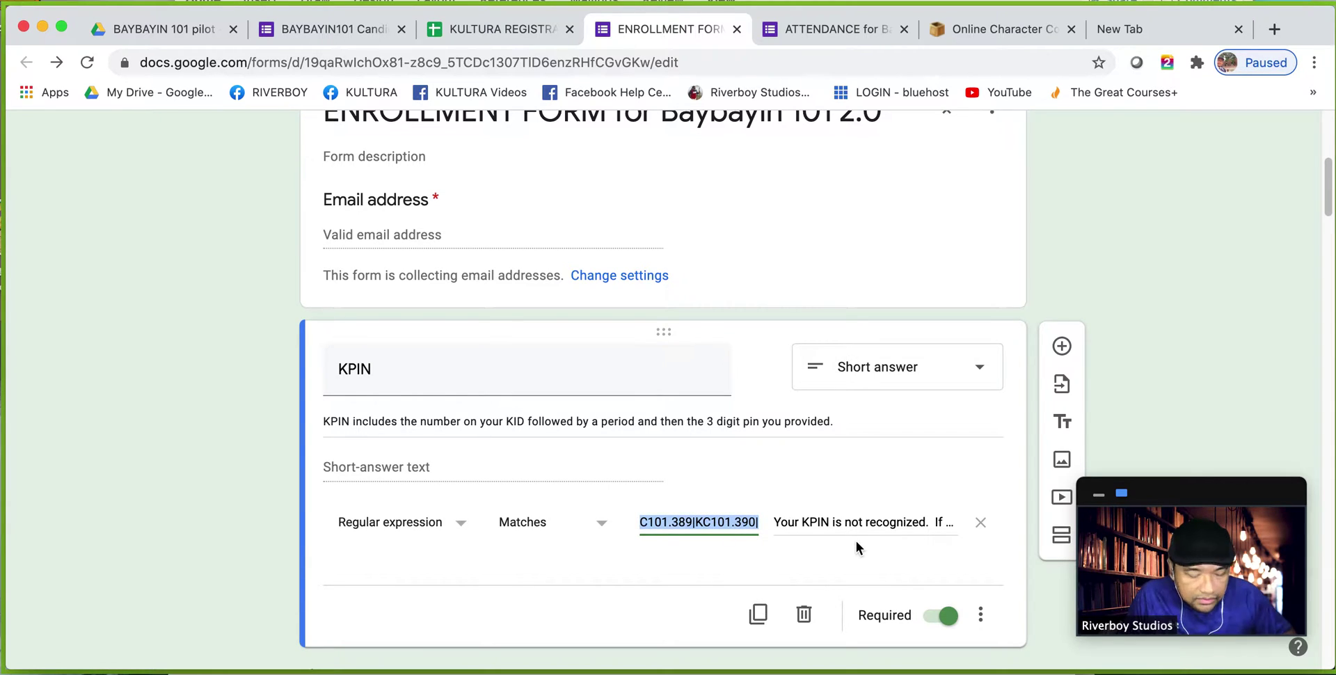
key(BackSpace)
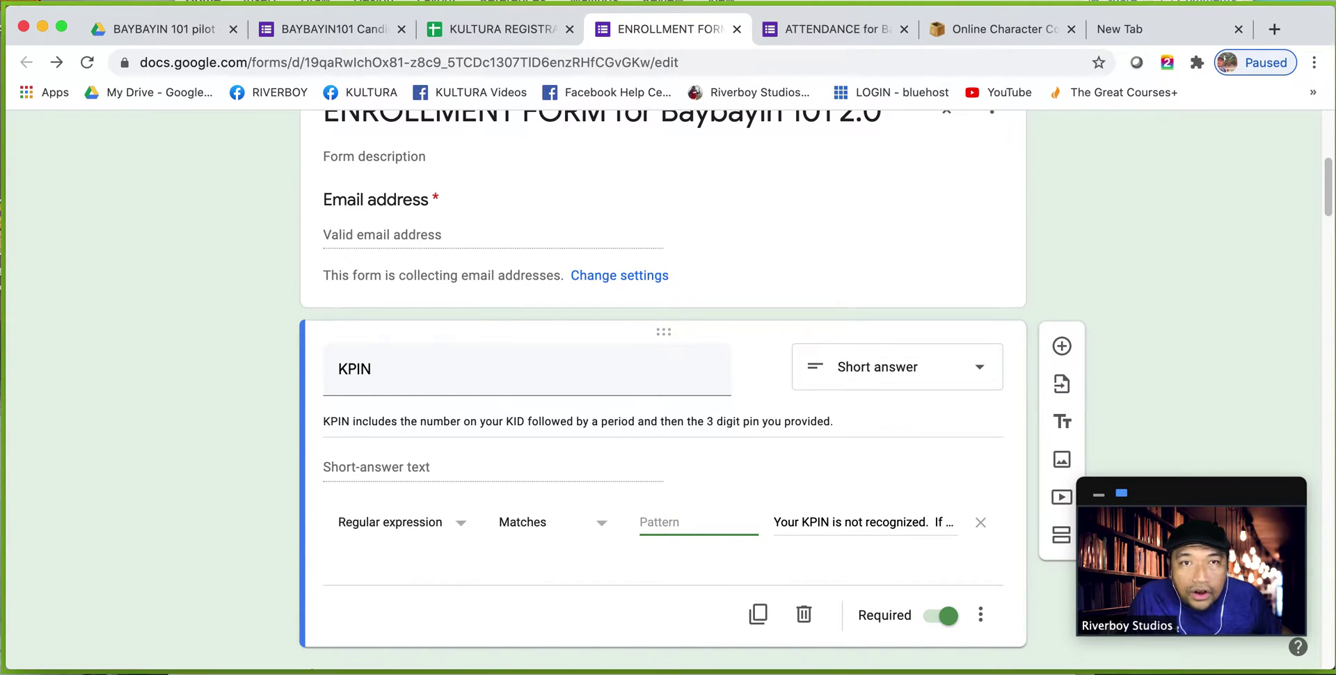
Step: Copy the full KPIN Validation string from cell C737 and return to the form
click(506, 42)
click(301, 512)
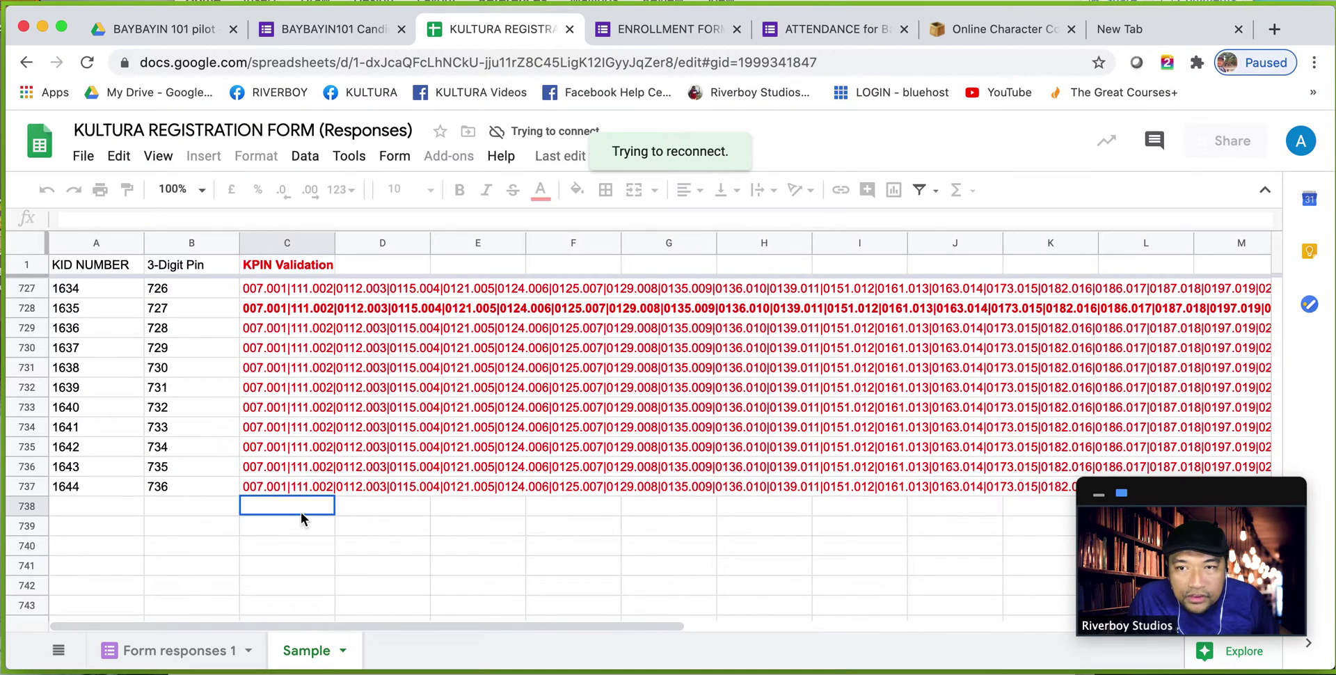
click(295, 485)
right_click(300, 480)
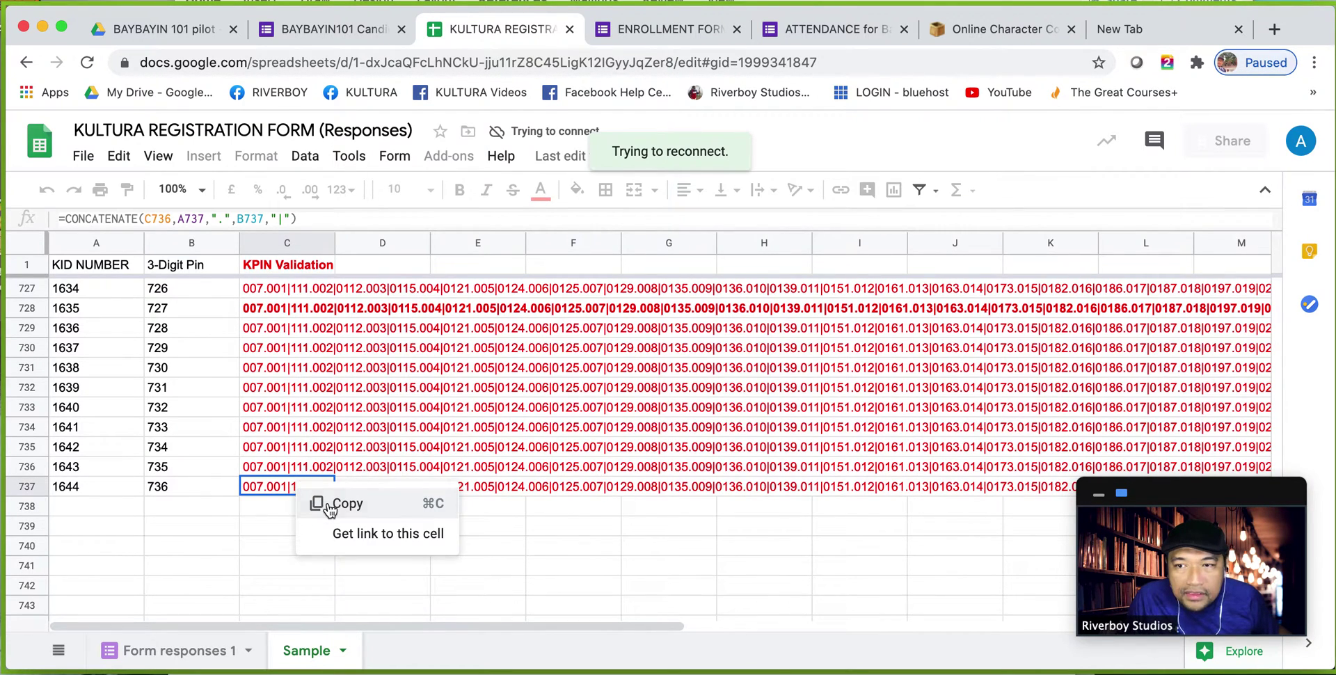
click(328, 502)
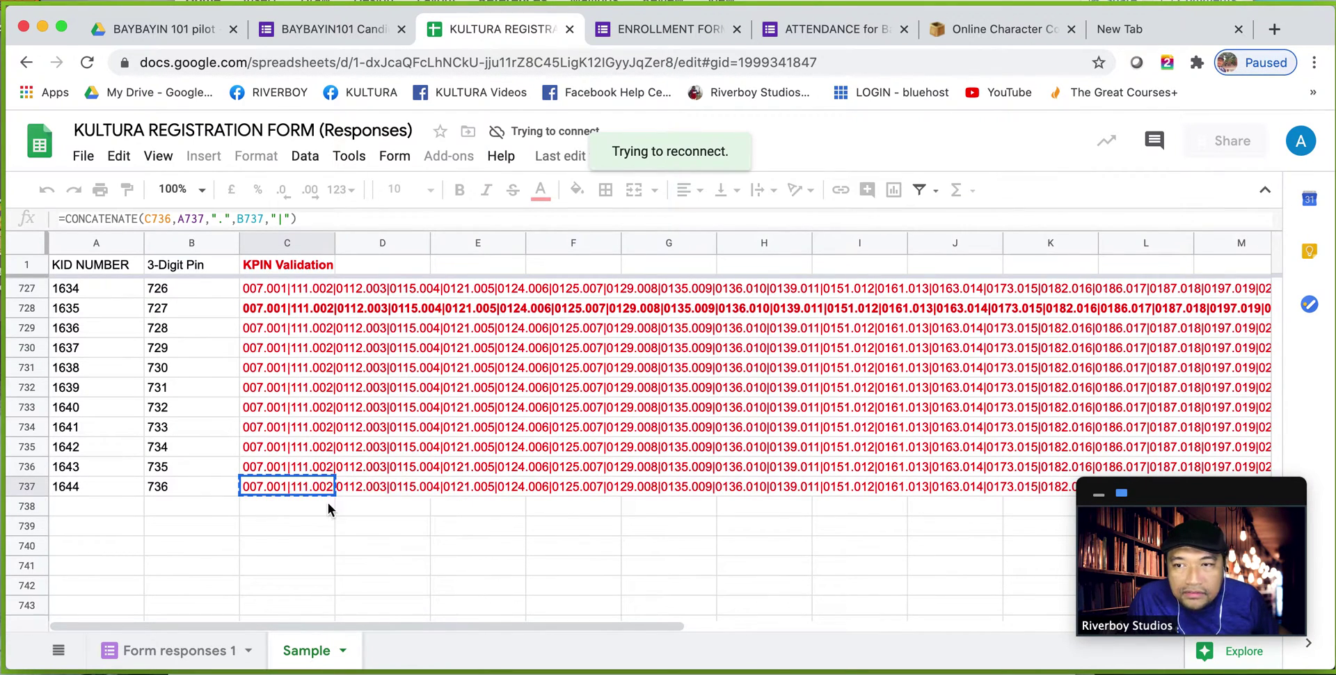
click(679, 29)
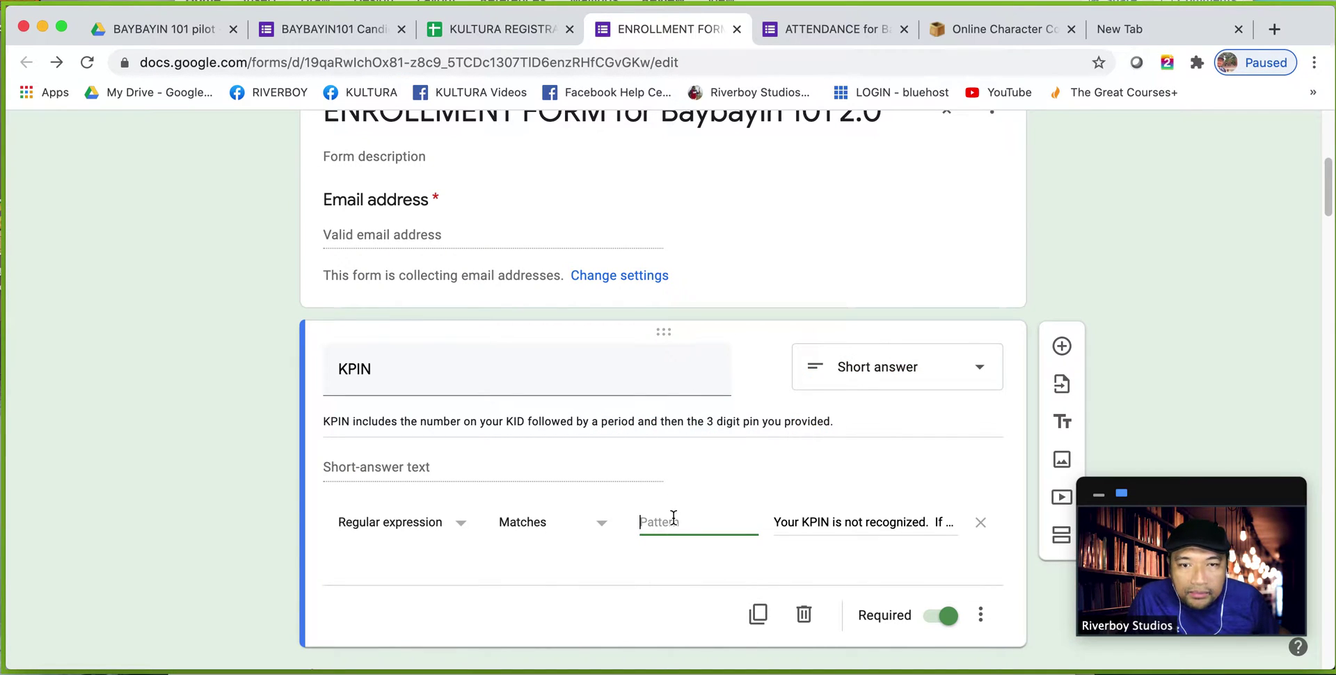
Step: Paste the C737 string as the pattern, then reload the form after the File unavailable error
key(ctrl+v)
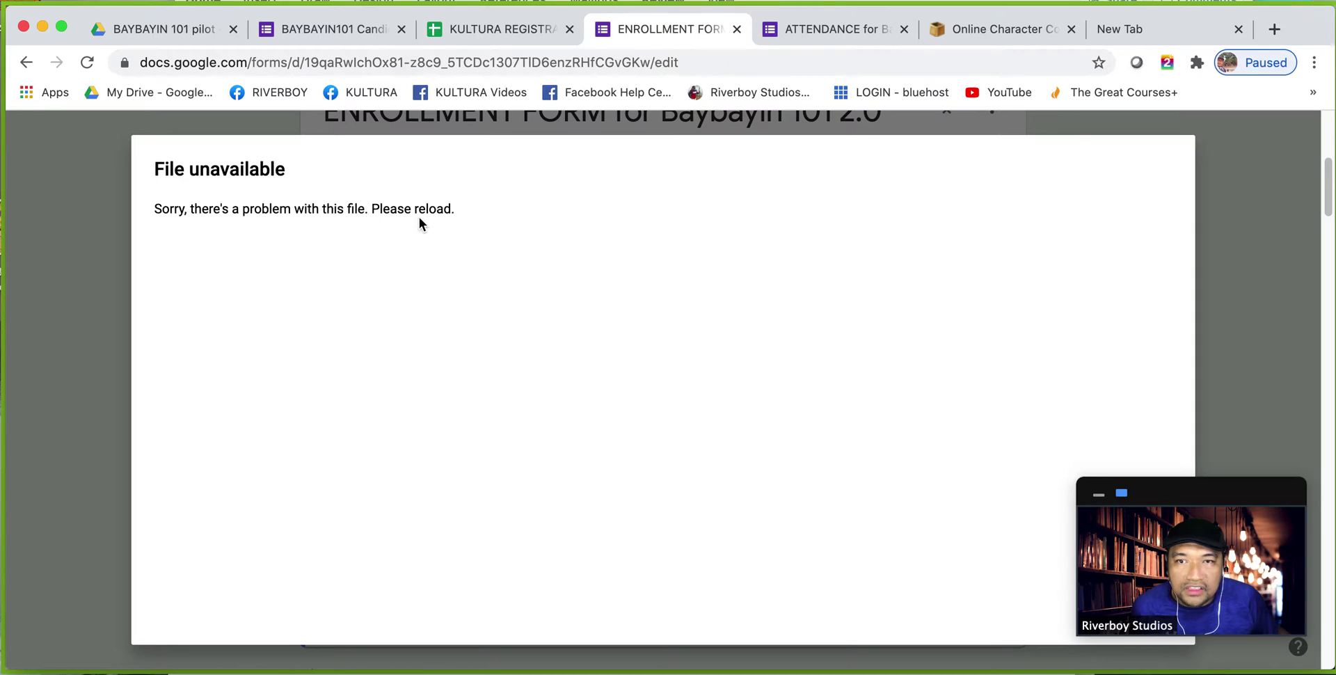
key(super+bracketleft)
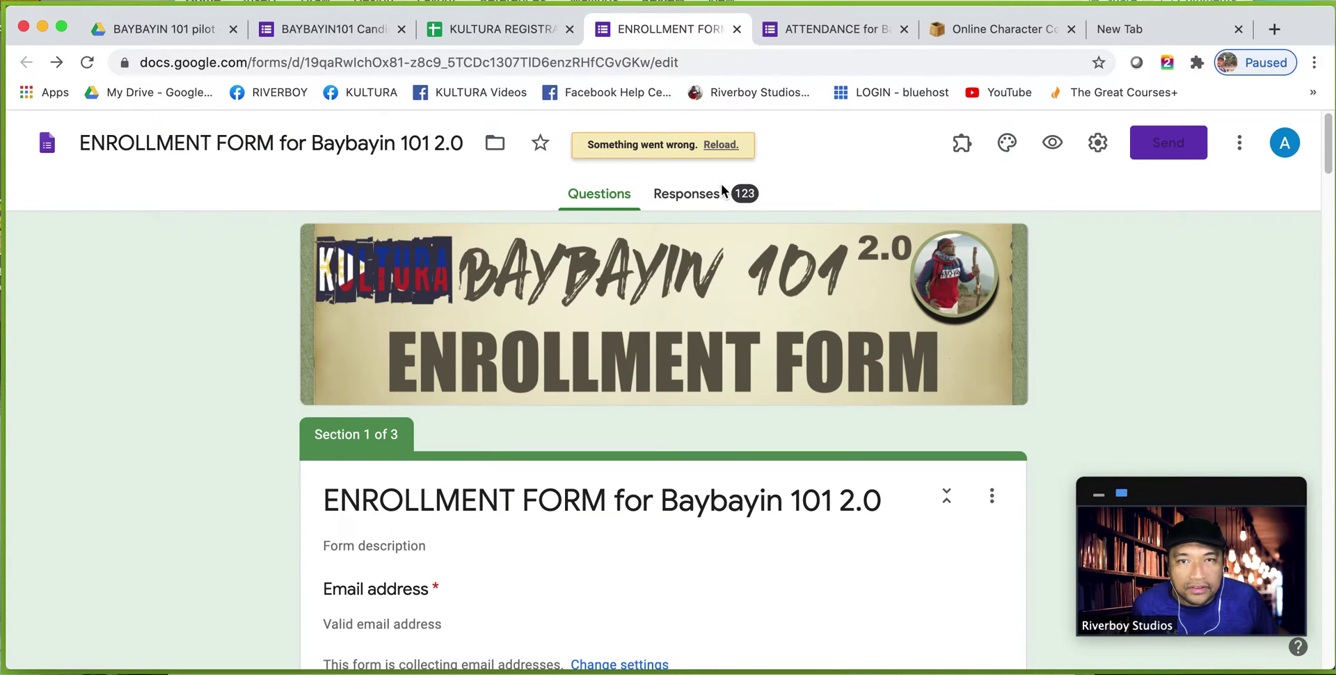
click(721, 143)
scroll(812, 382, down, 2)
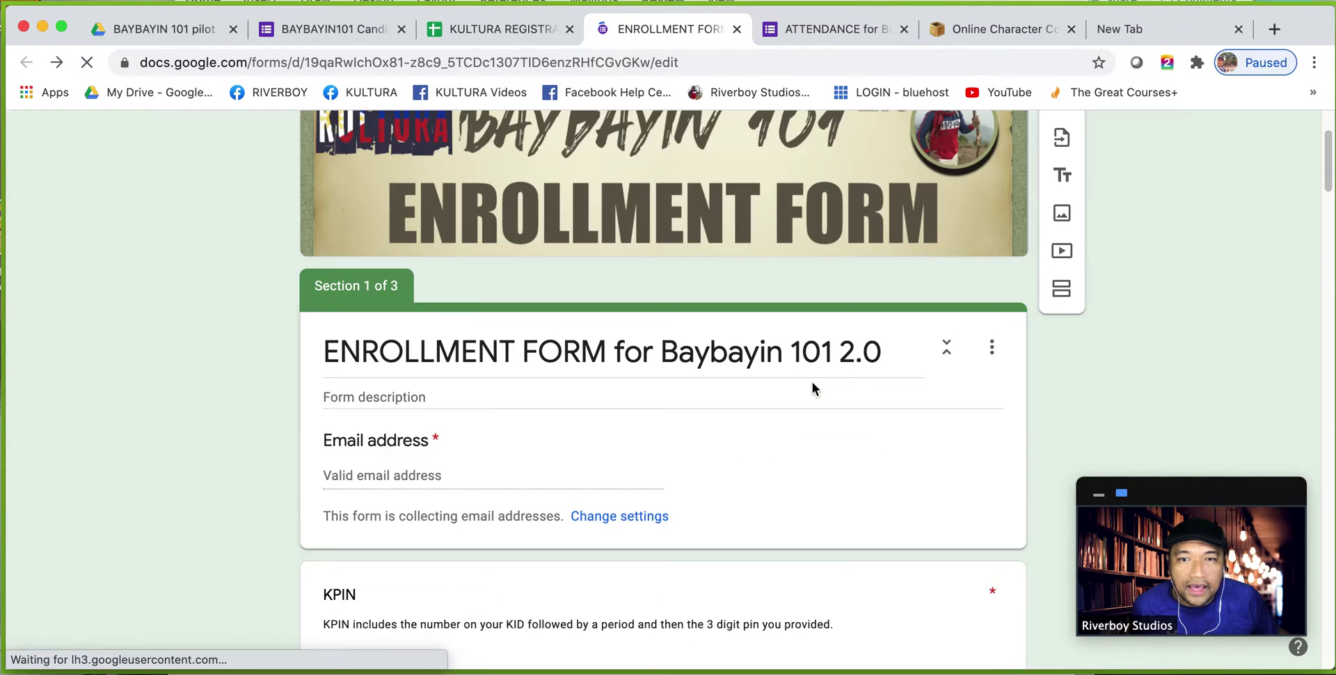
scroll(812, 382, down, 4)
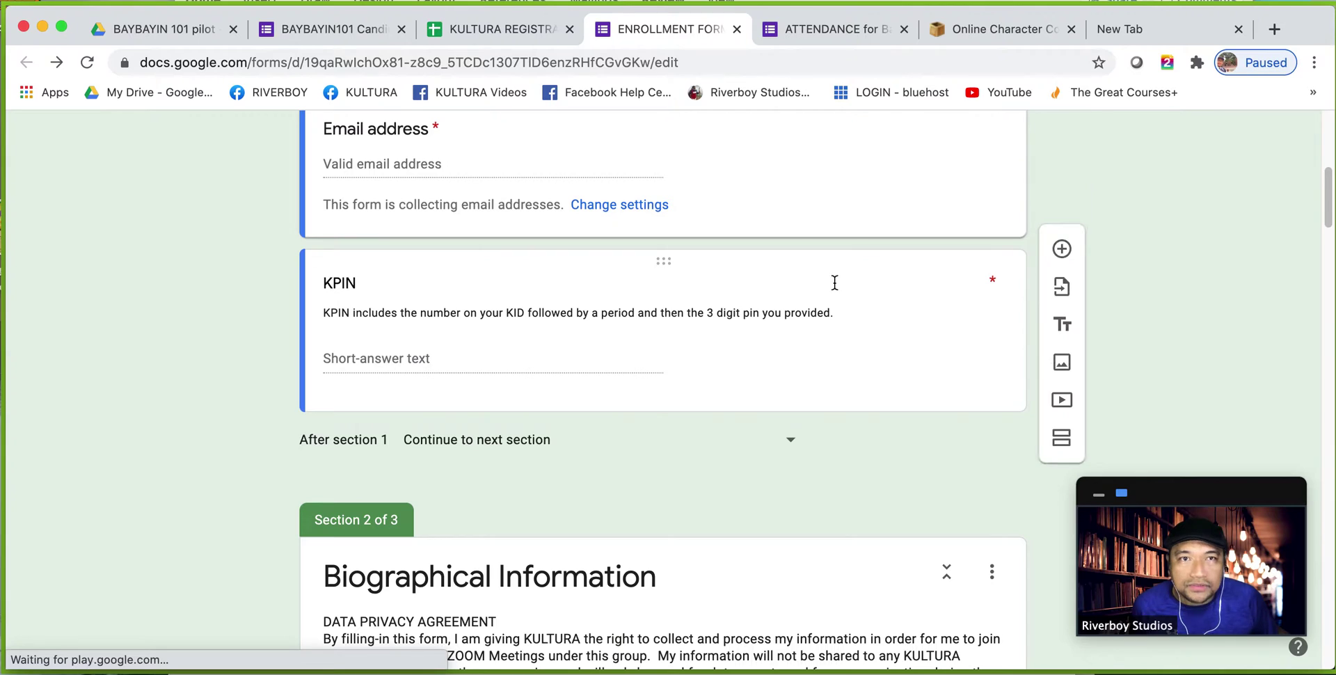
Step: Measure the copied KPIN list ending 1644.736 in CharacterCountOnline: 6621 characters
click(955, 39)
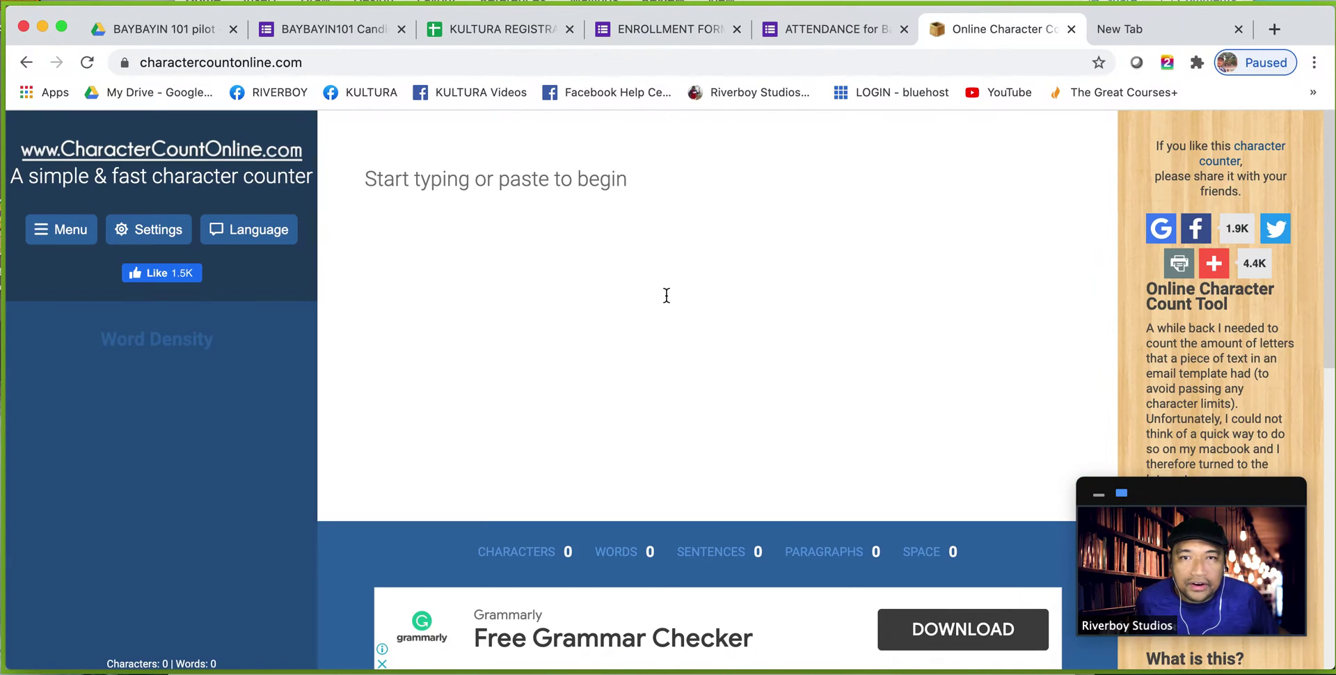
key(ctrl+v)
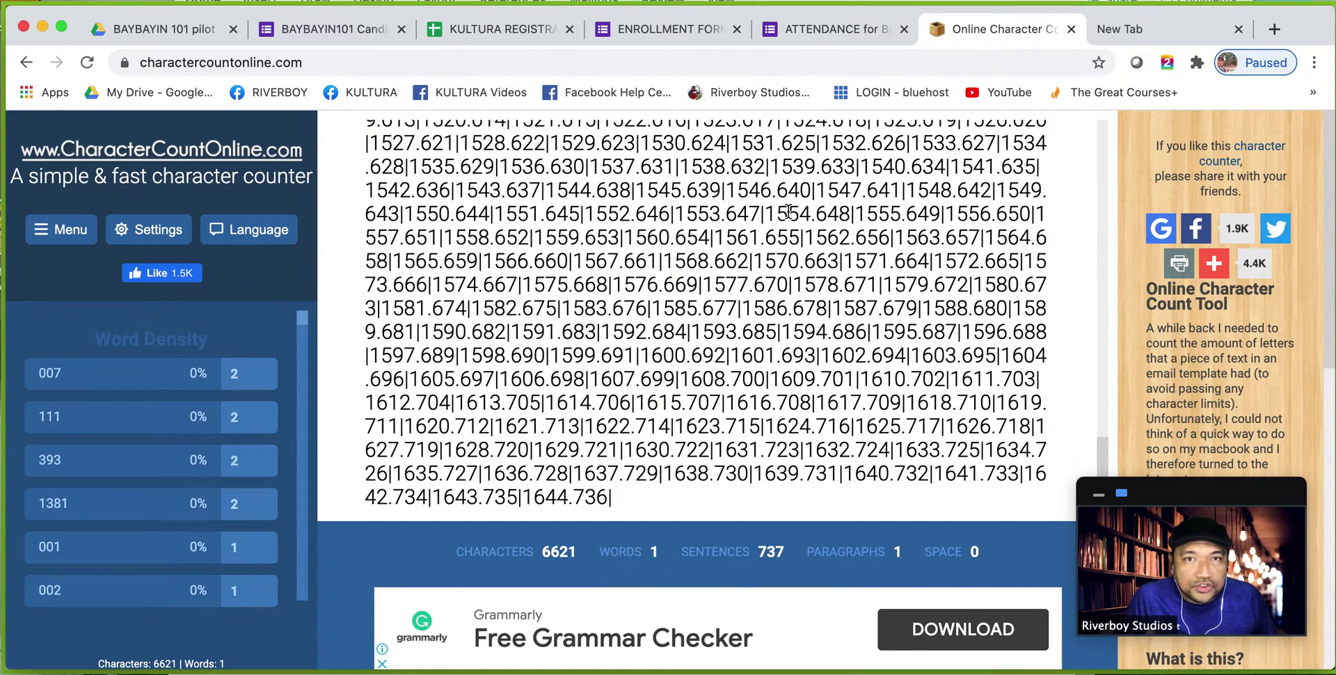
click(654, 20)
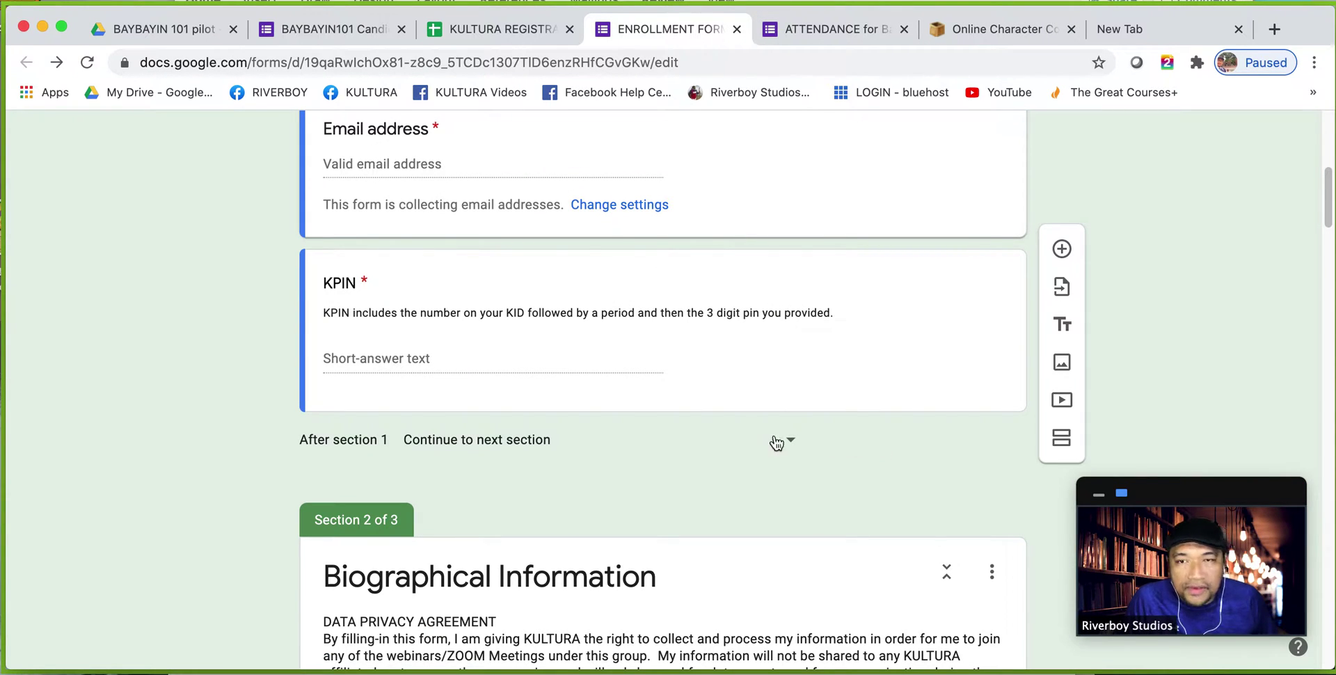
Step: Copy the shorter KPIN Validation string for kid 1635 from cell C728
click(503, 30)
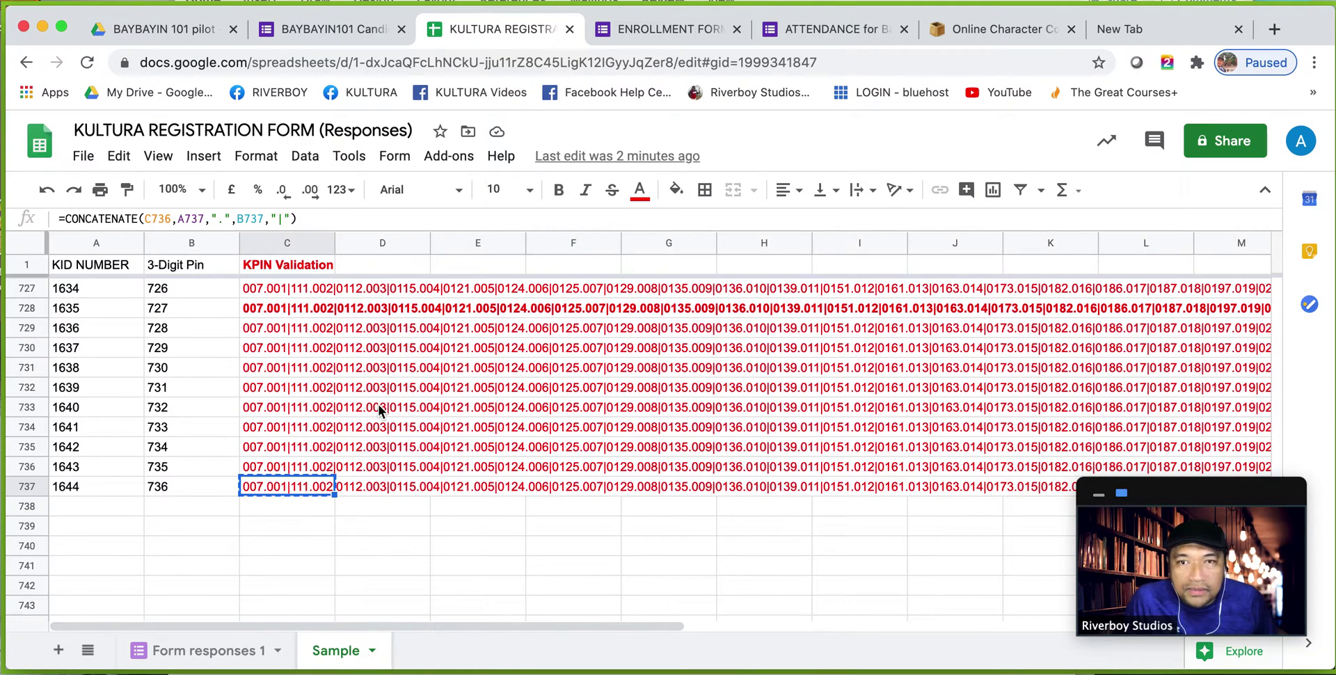
click(269, 312)
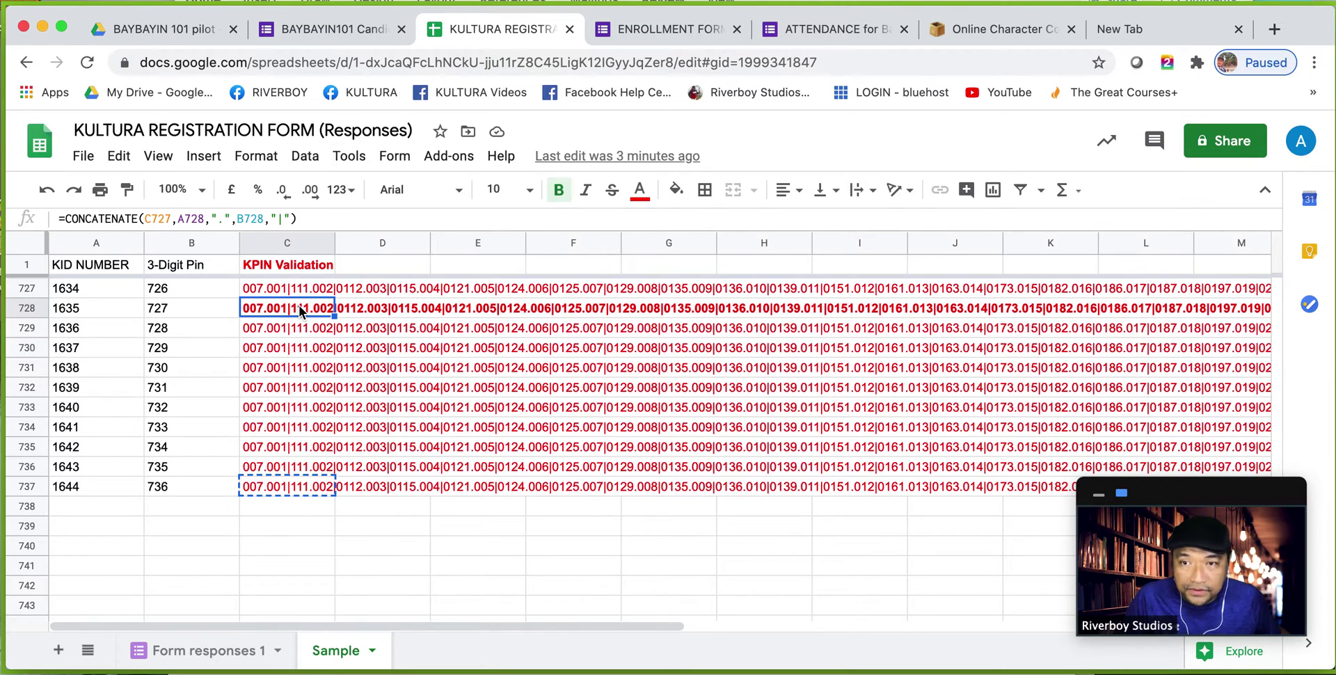
key(ctrl+c)
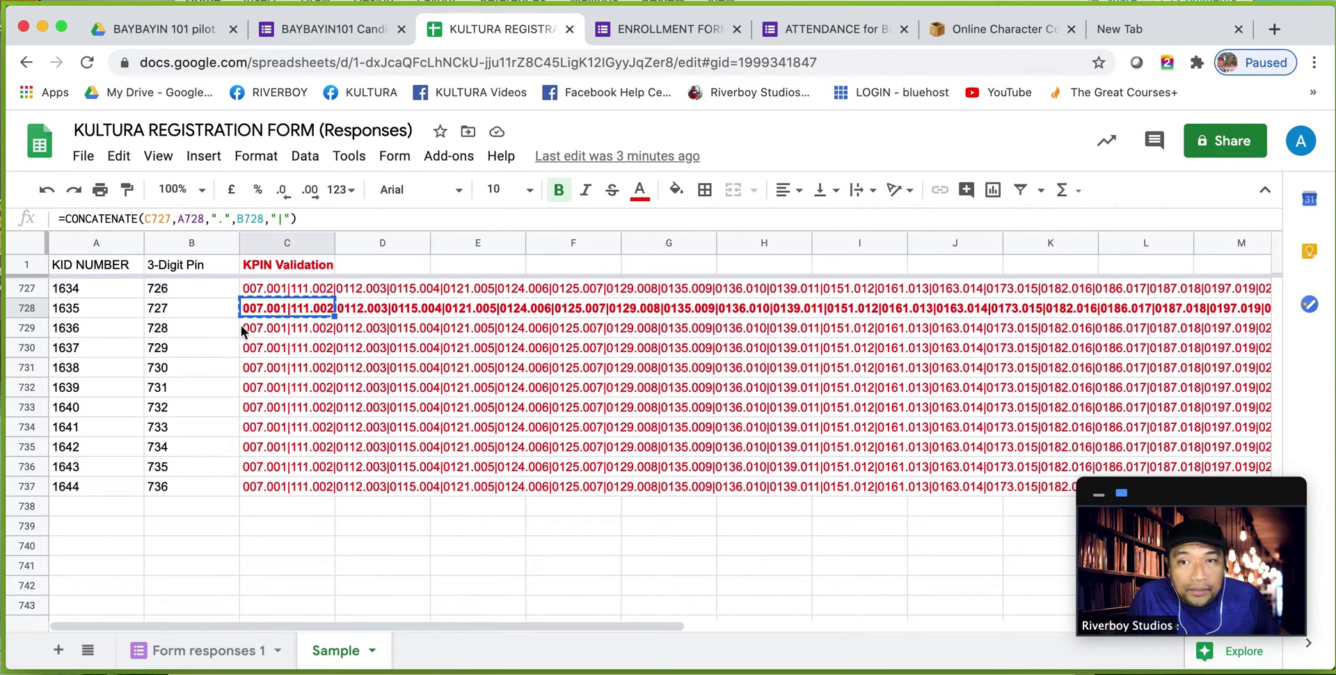
click(674, 31)
Step: Paste the row 728 string as the KPIN regex pattern, then select and copy it
click(479, 342)
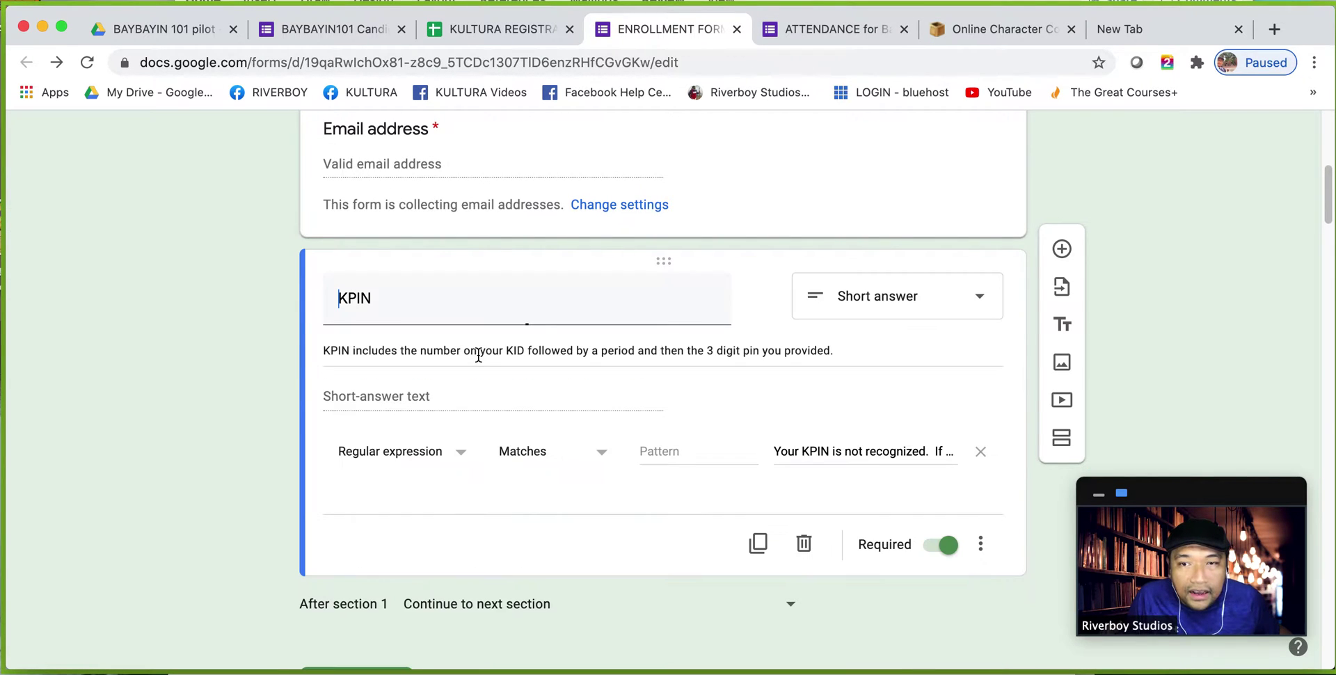
click(677, 450)
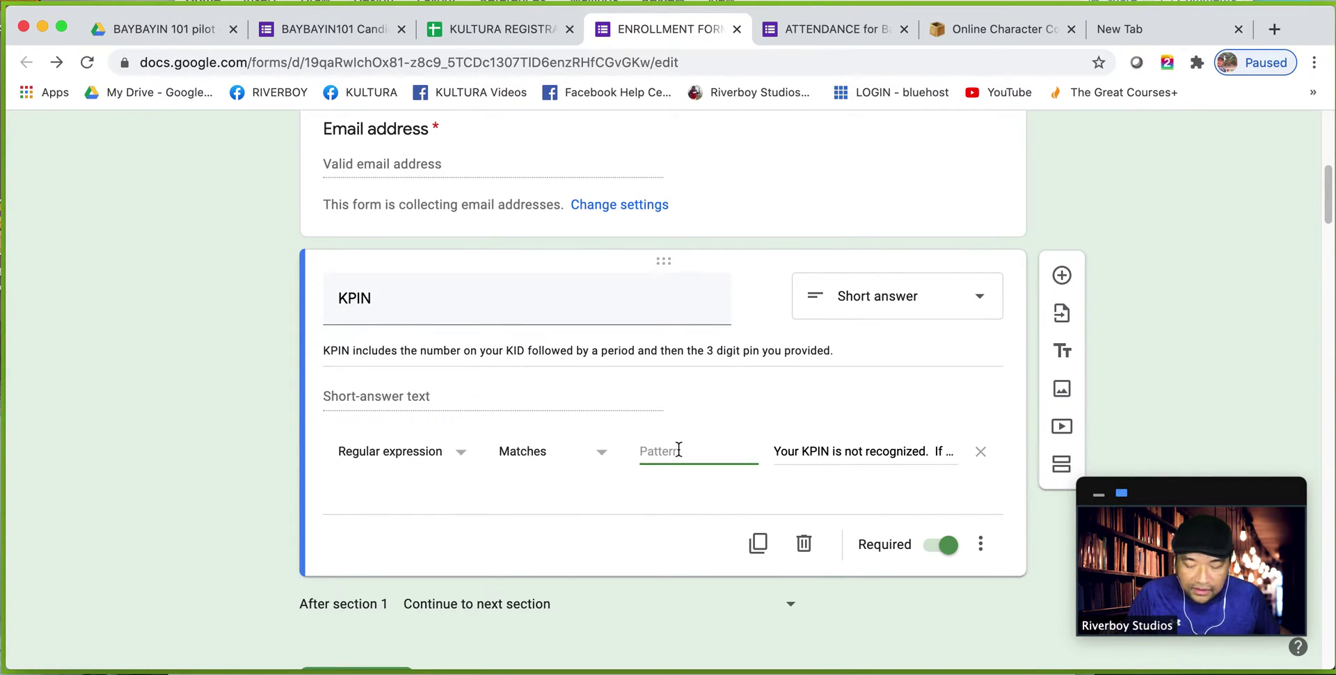
key(super+v)
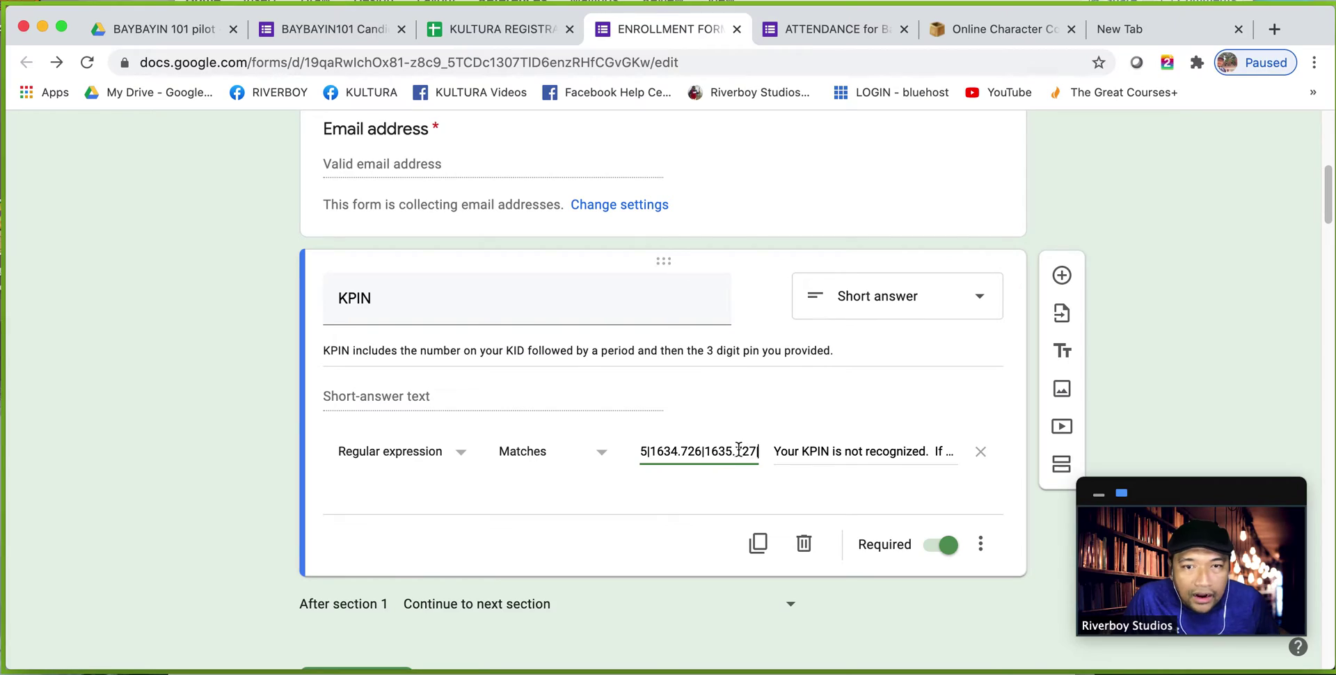
double_click(738, 450)
key(ctrl+a)
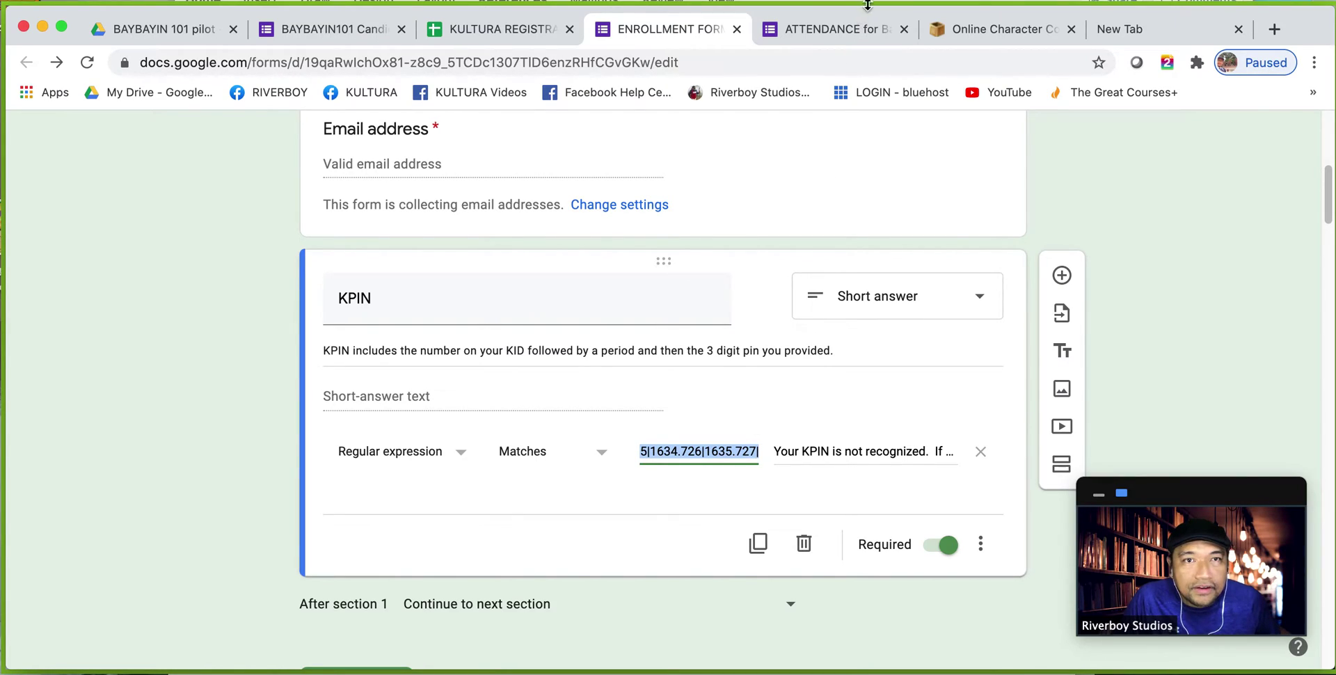
Step: Replace the character counter's old text with the copied pattern, counting 6540 characters
click(954, 30)
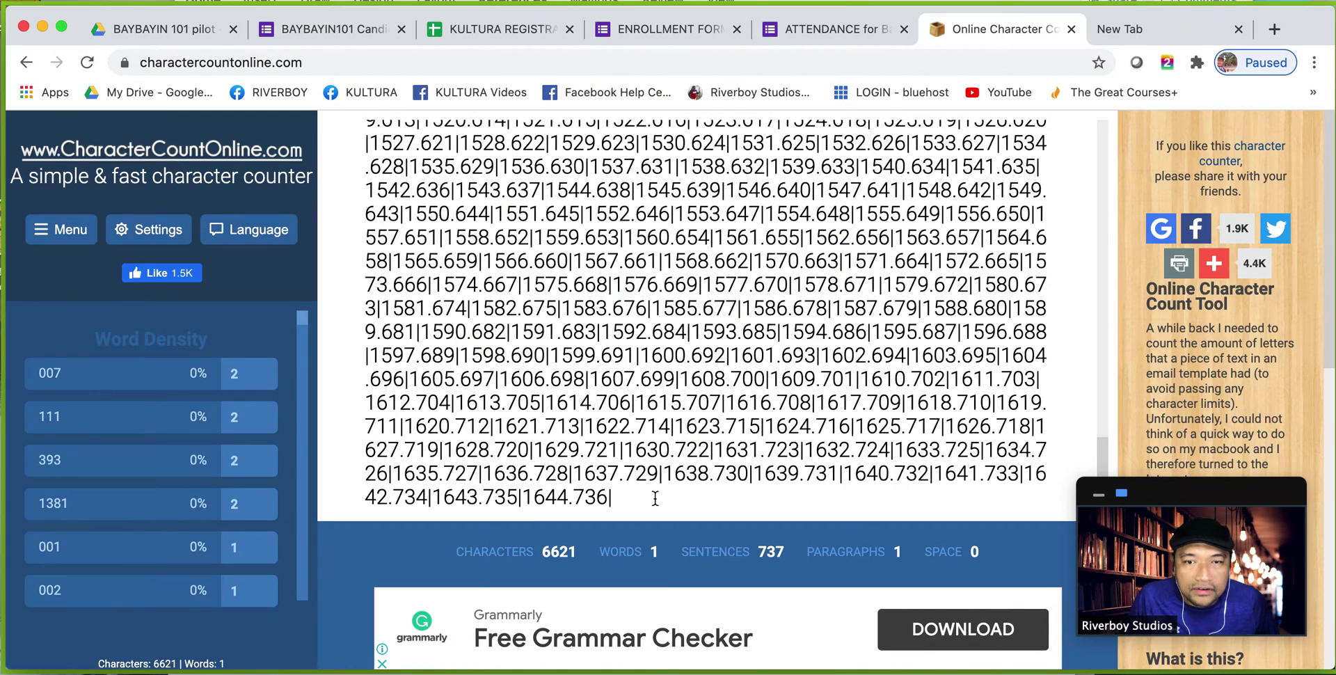
drag(653, 497, 654, 115)
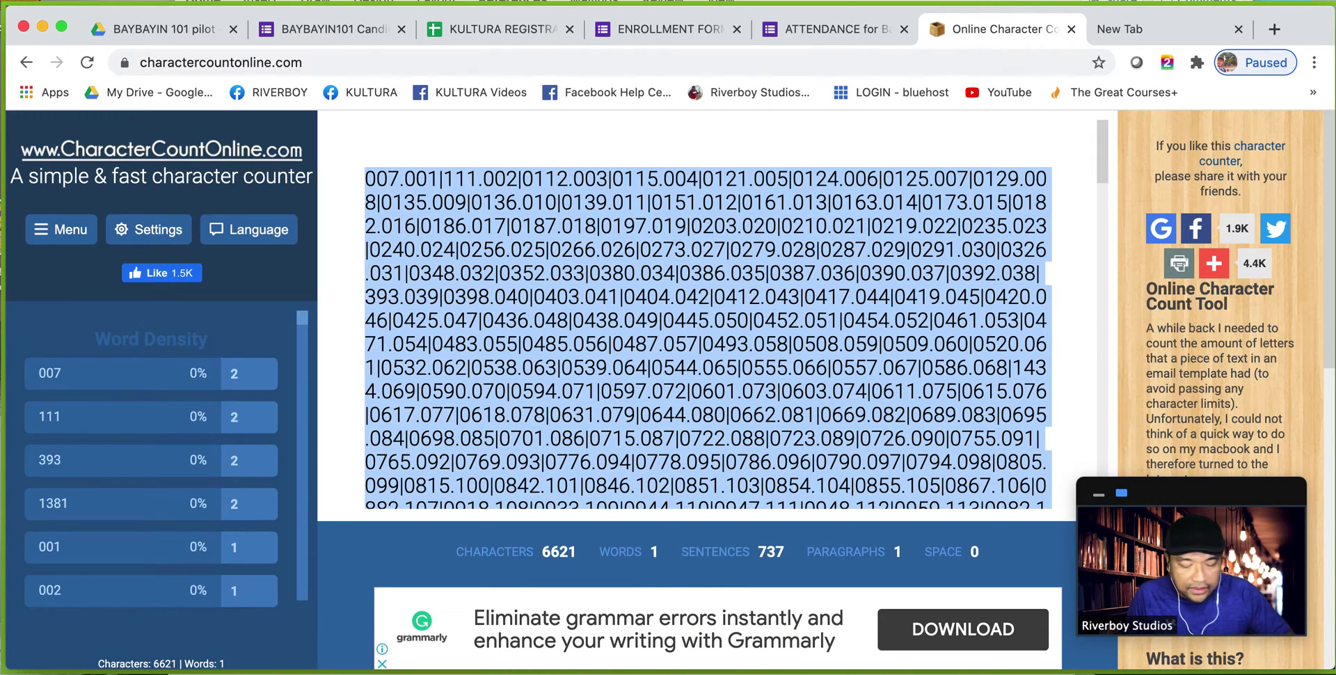
key(BackSpace)
key(ctrl+v)
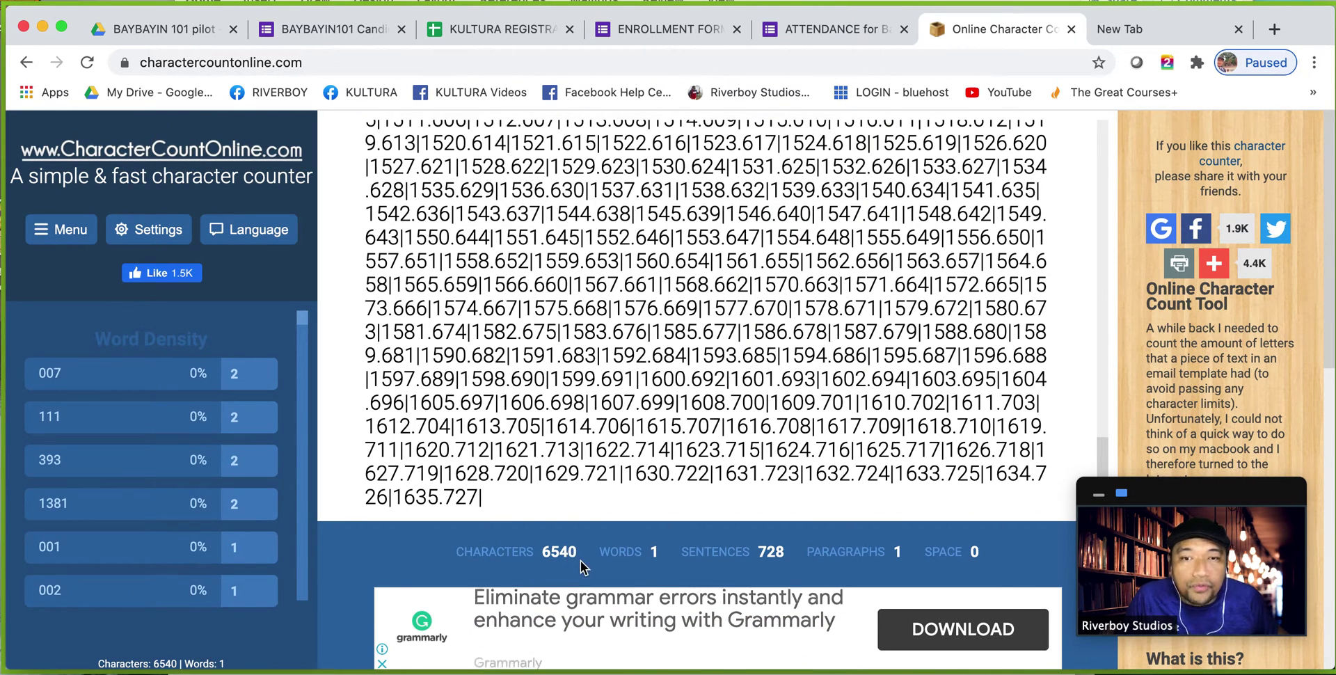
Step: Paste the pattern back into the KPIN Pattern field and check the other open tabs
click(654, 31)
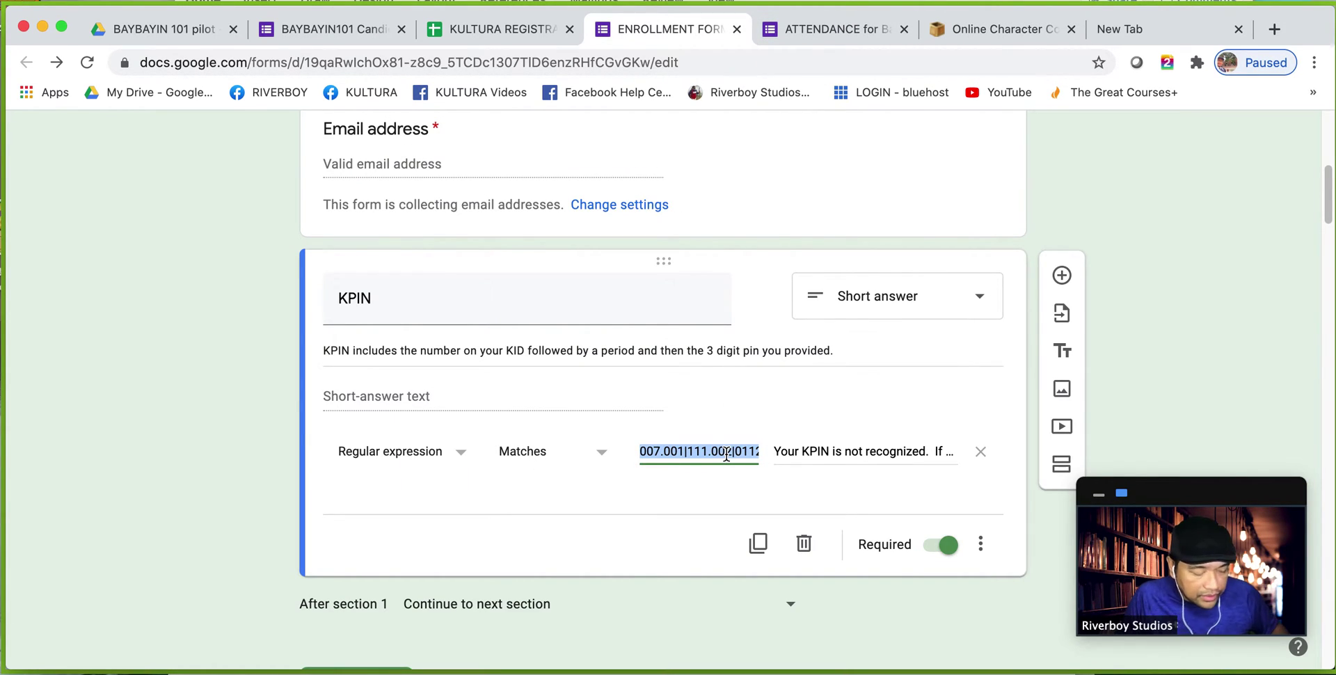
key(ctrl+v)
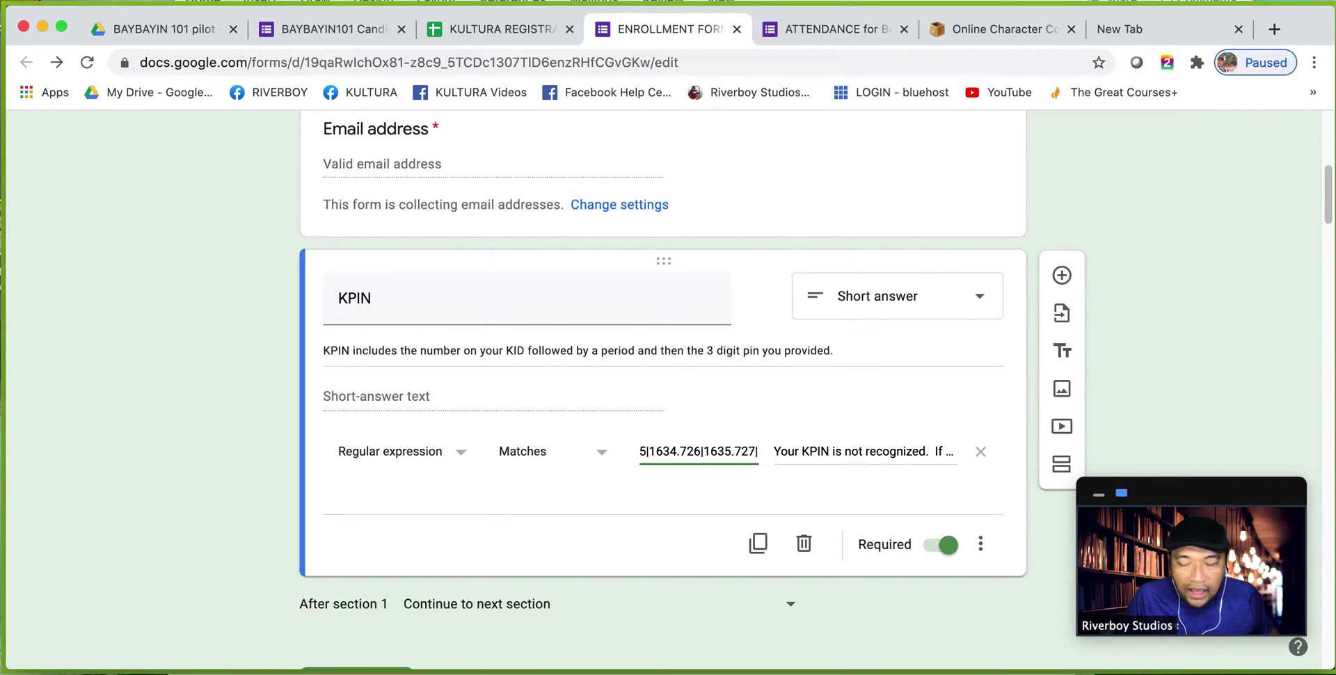
click(837, 38)
click(993, 40)
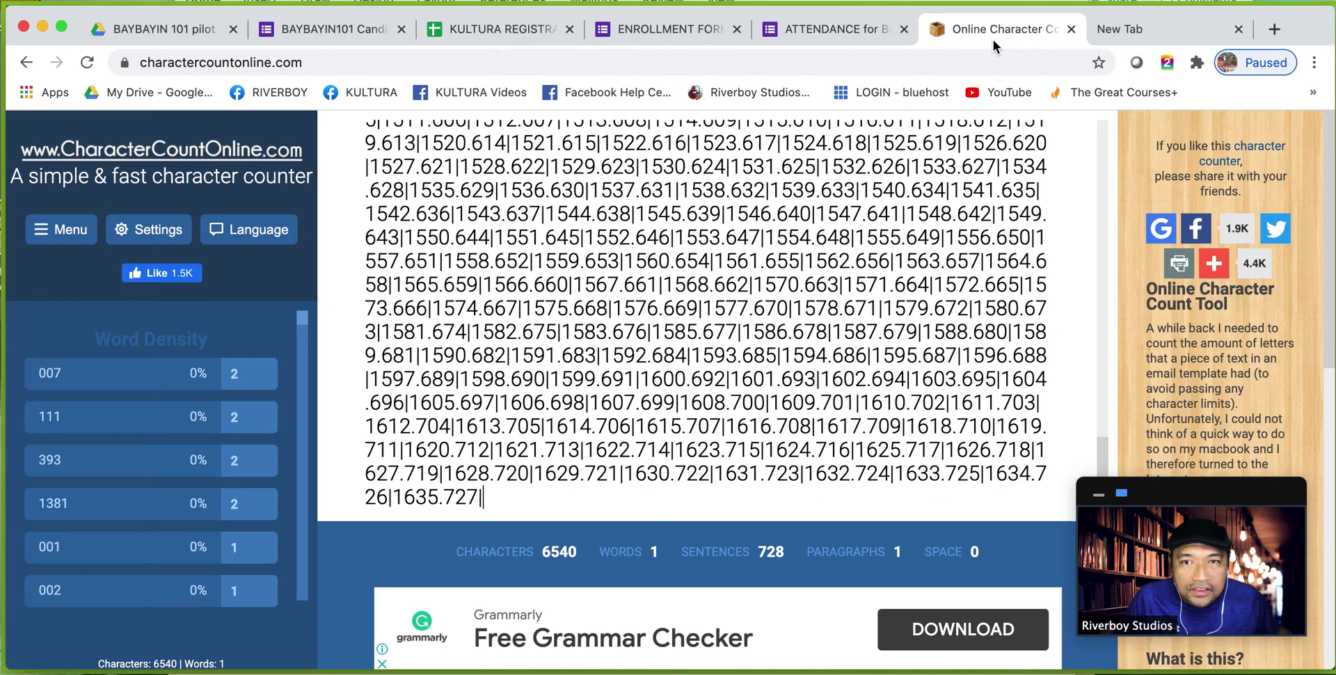
click(690, 31)
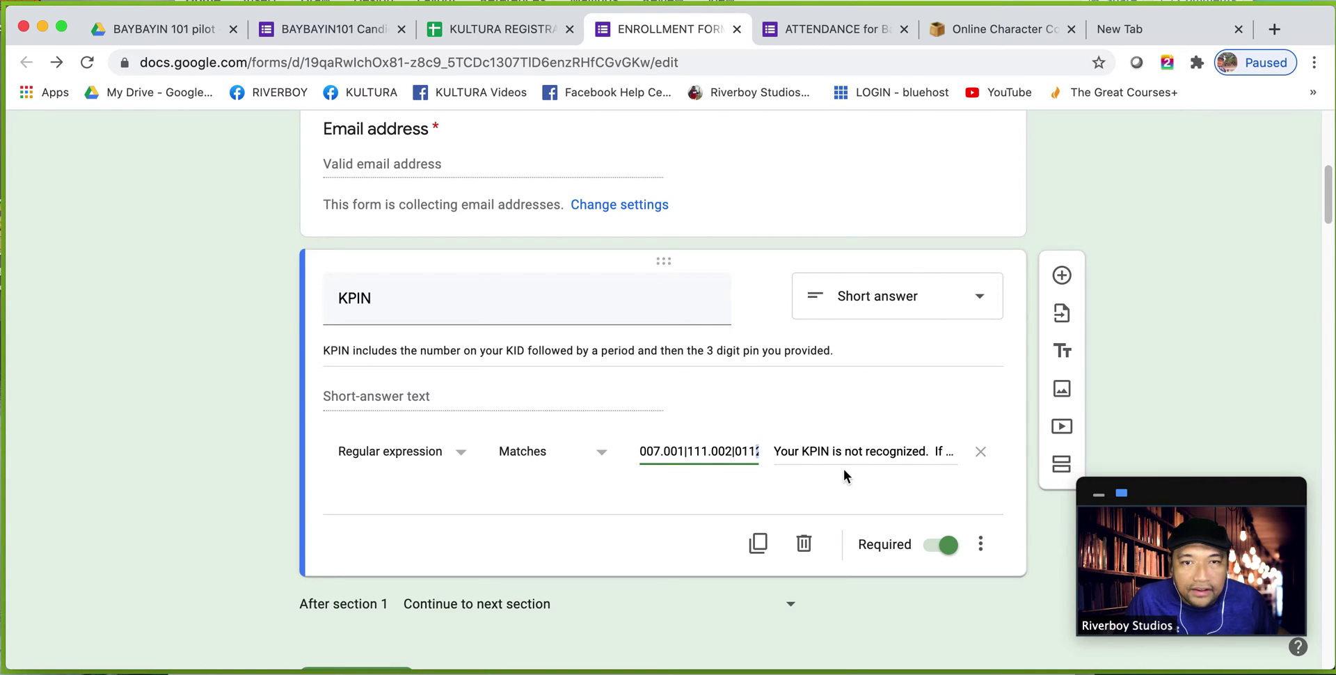
Step: Append 1234567 to the end of the KPIN regex pattern to test the character limit
key(super+v)
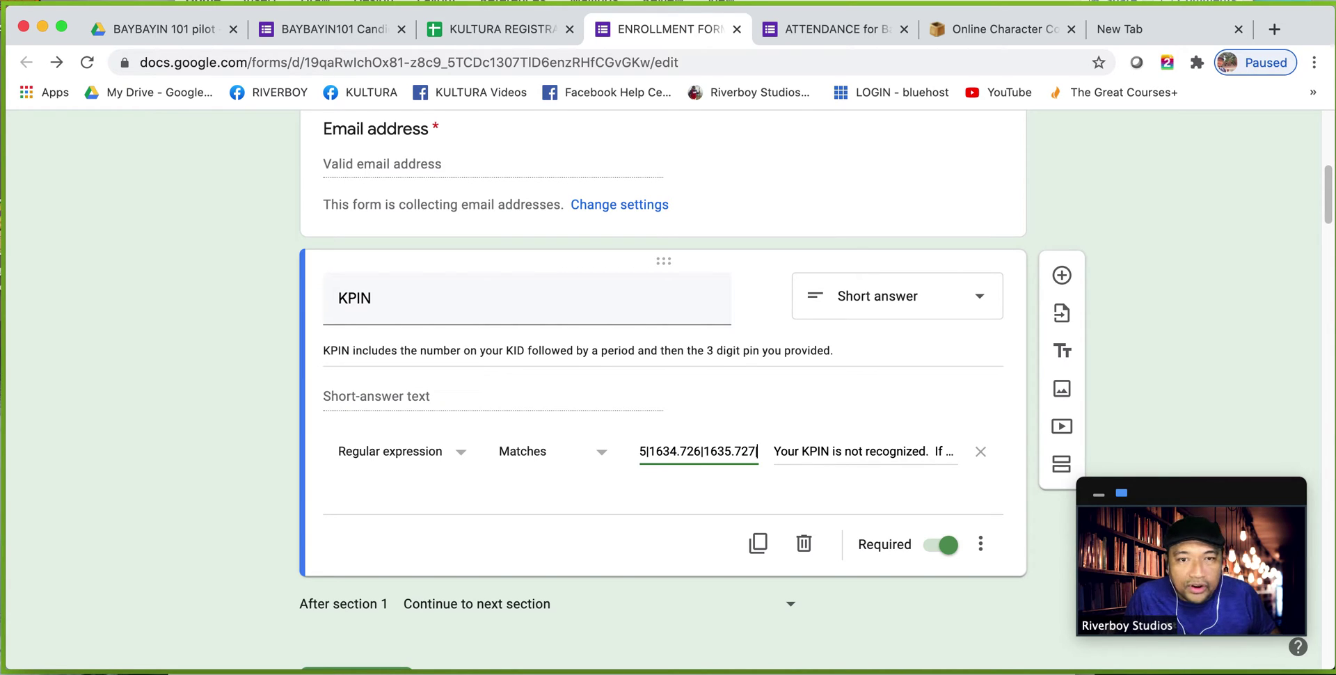
text(12)
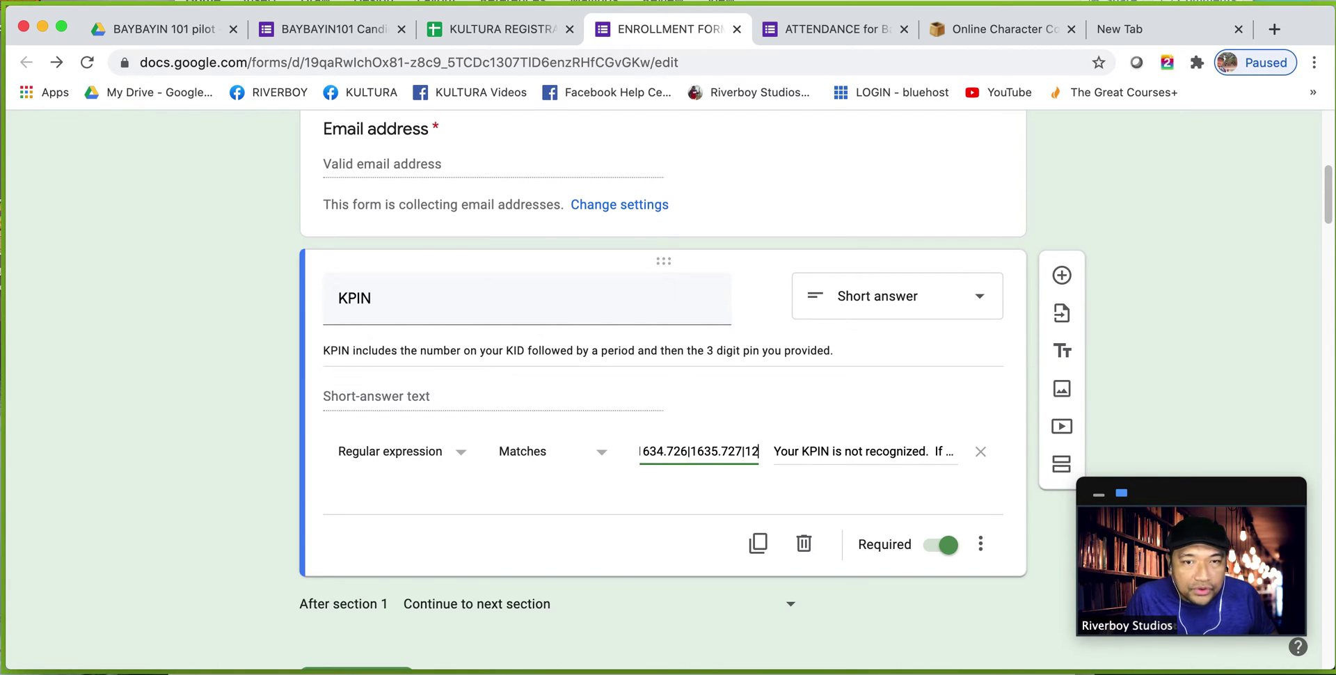
text(34)
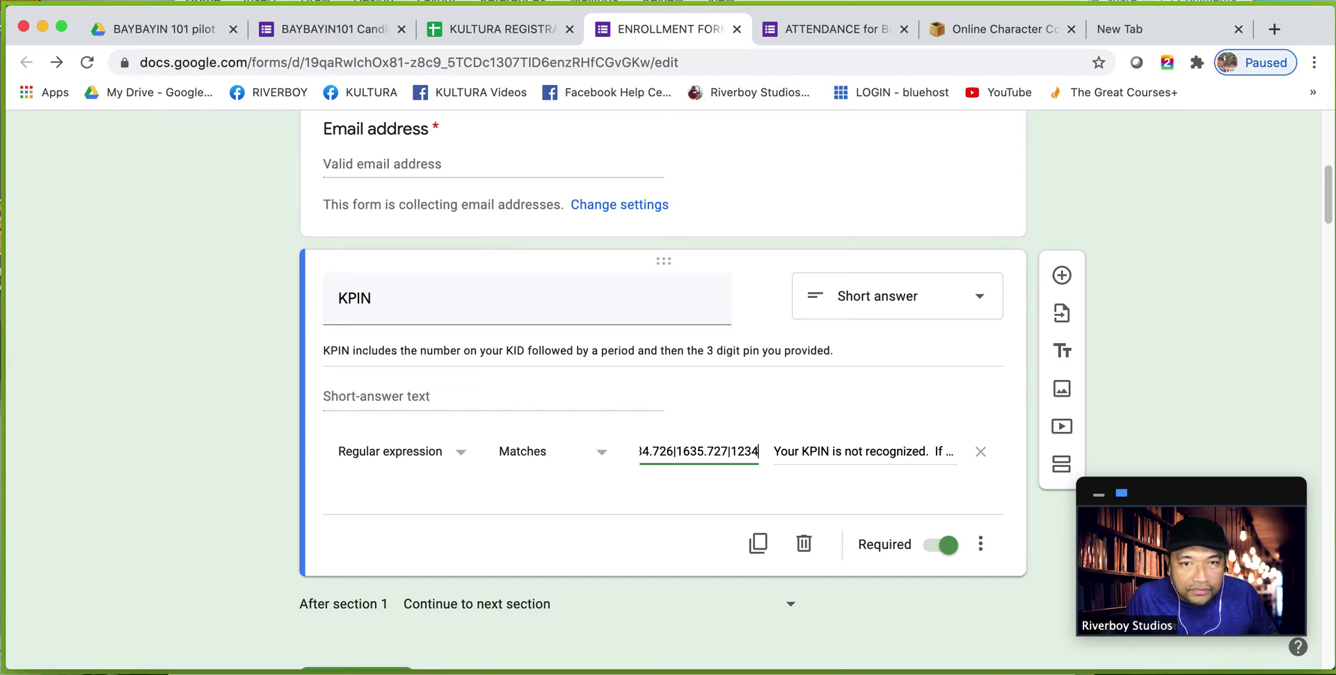
text(5)
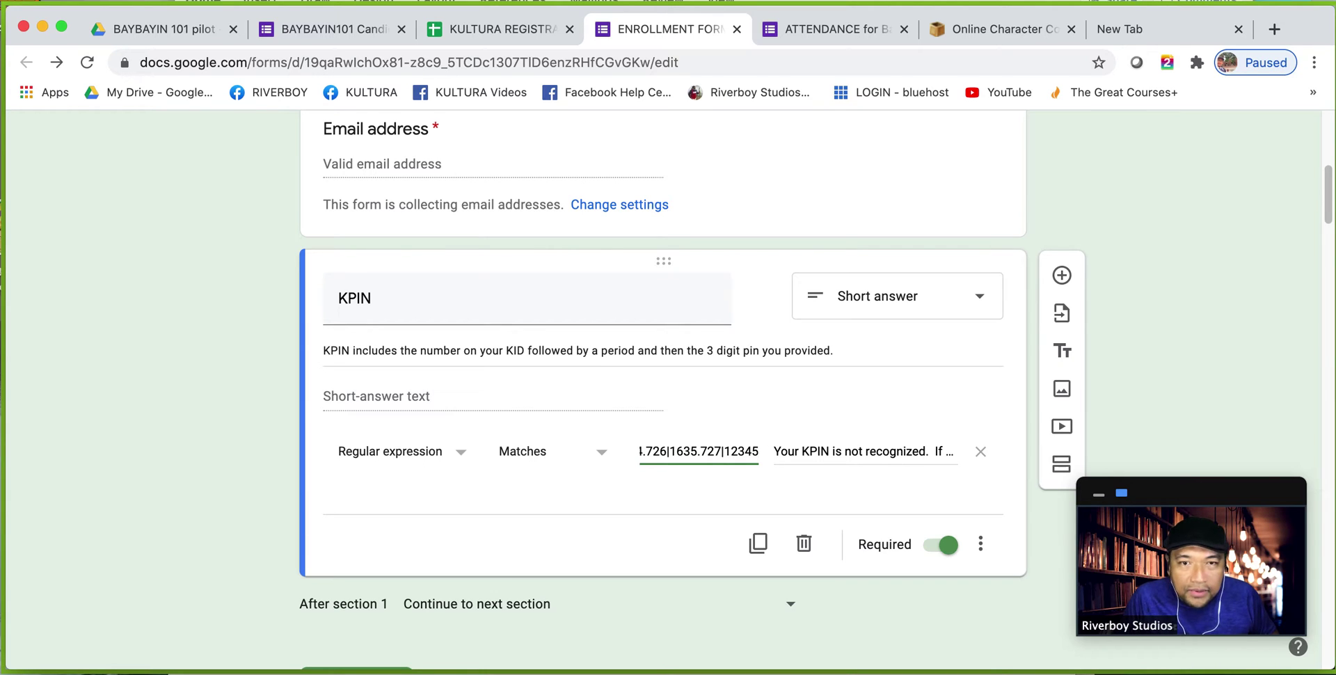
text(6)
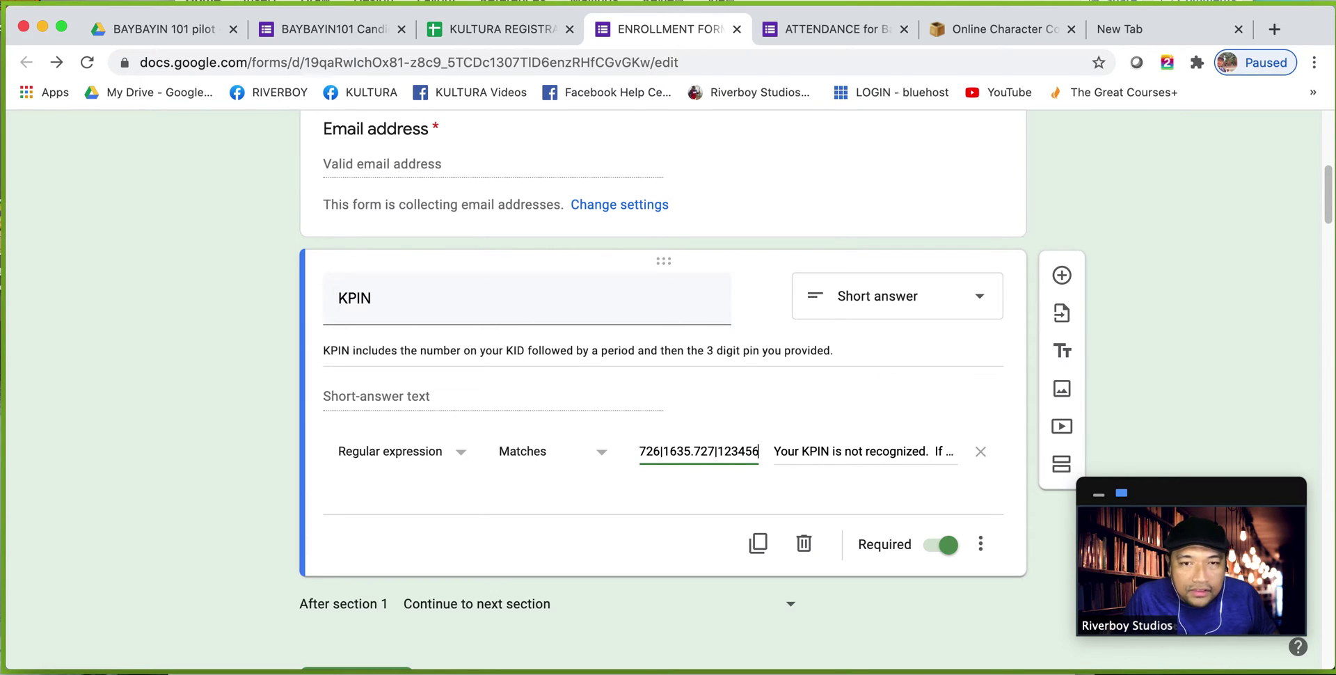
text(7)
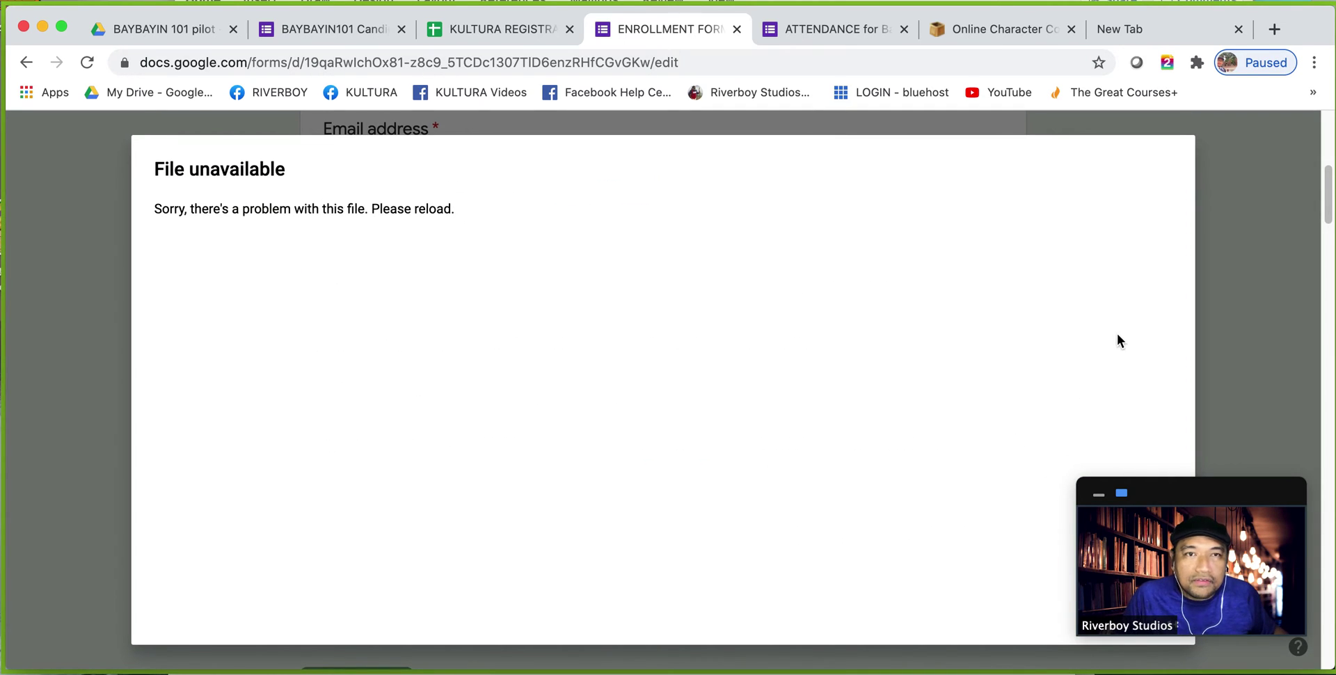
Step: Add |123456 in the character counter (6546 characters), then return to the form past the file error
key(ctrl+Tab)
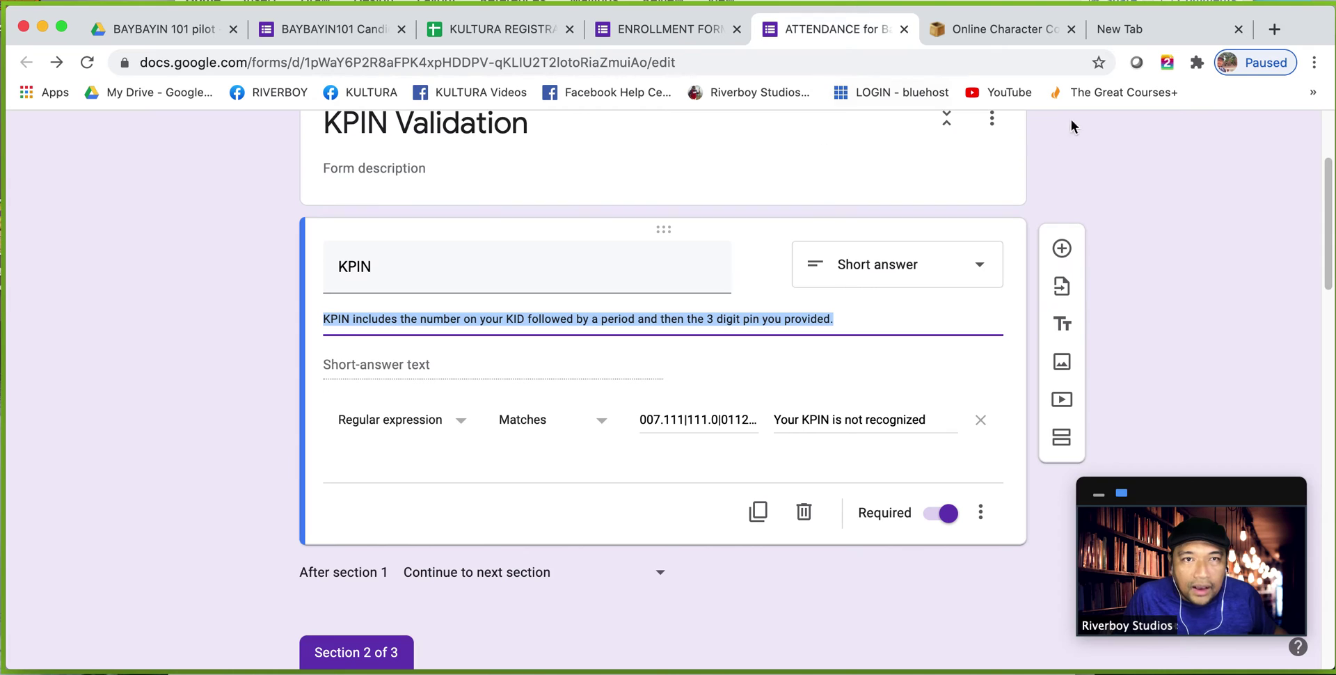
click(992, 25)
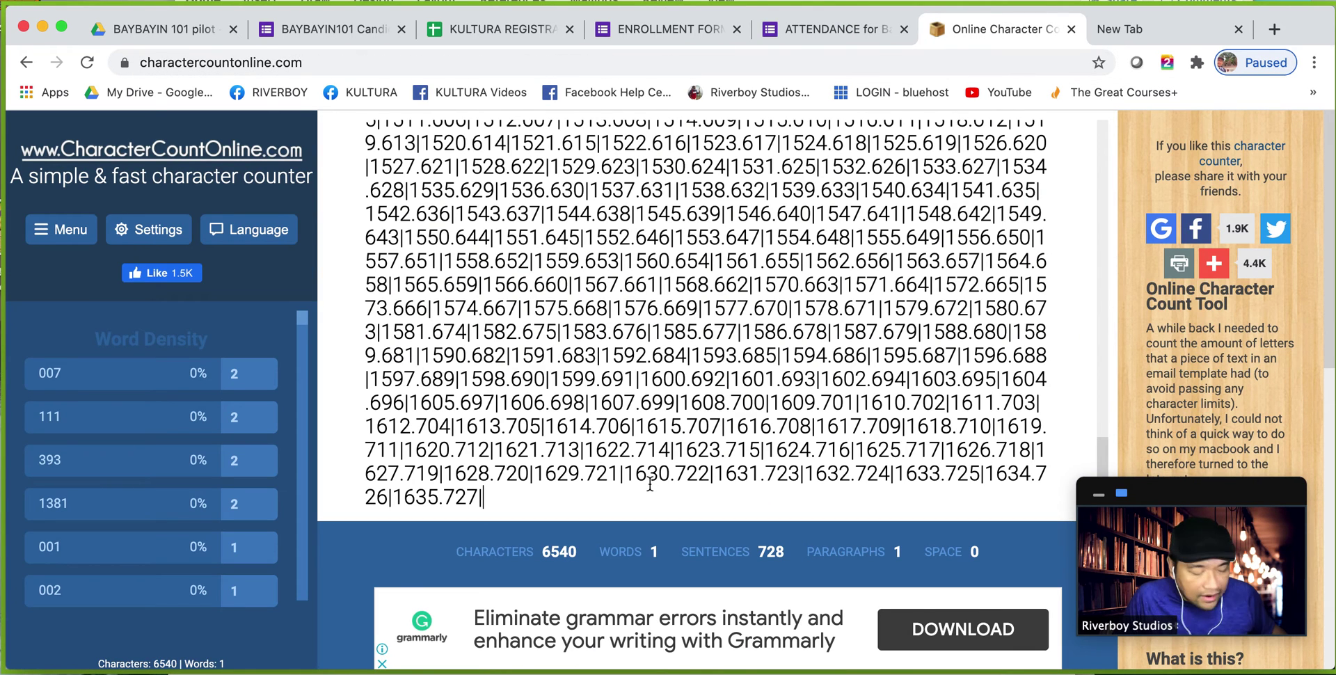
text(|123456)
key(Return)
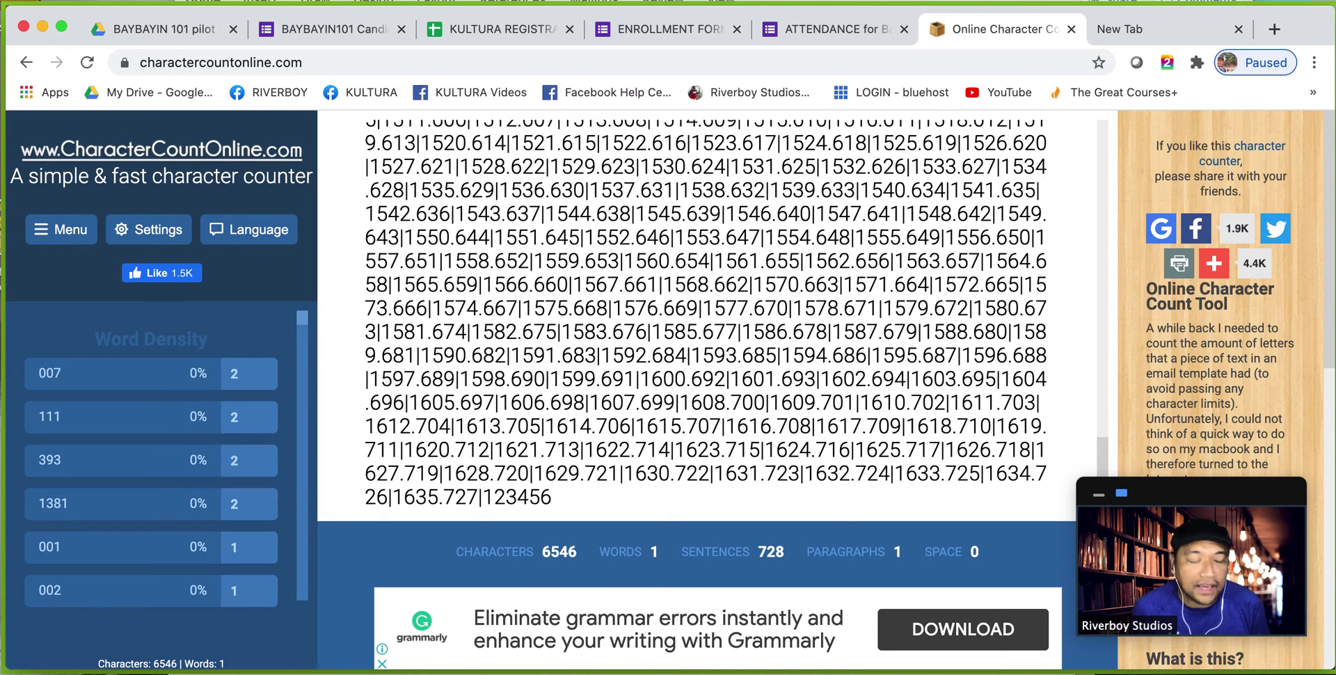
click(629, 35)
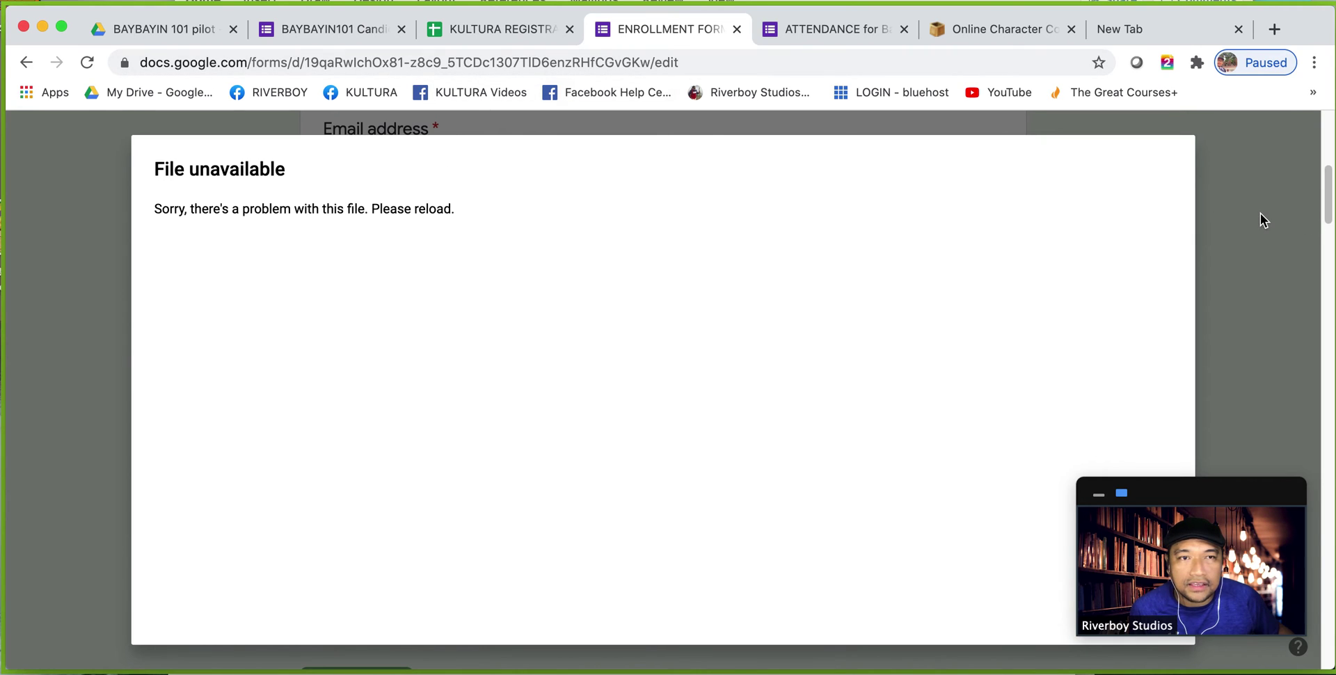
key(super+bracketleft)
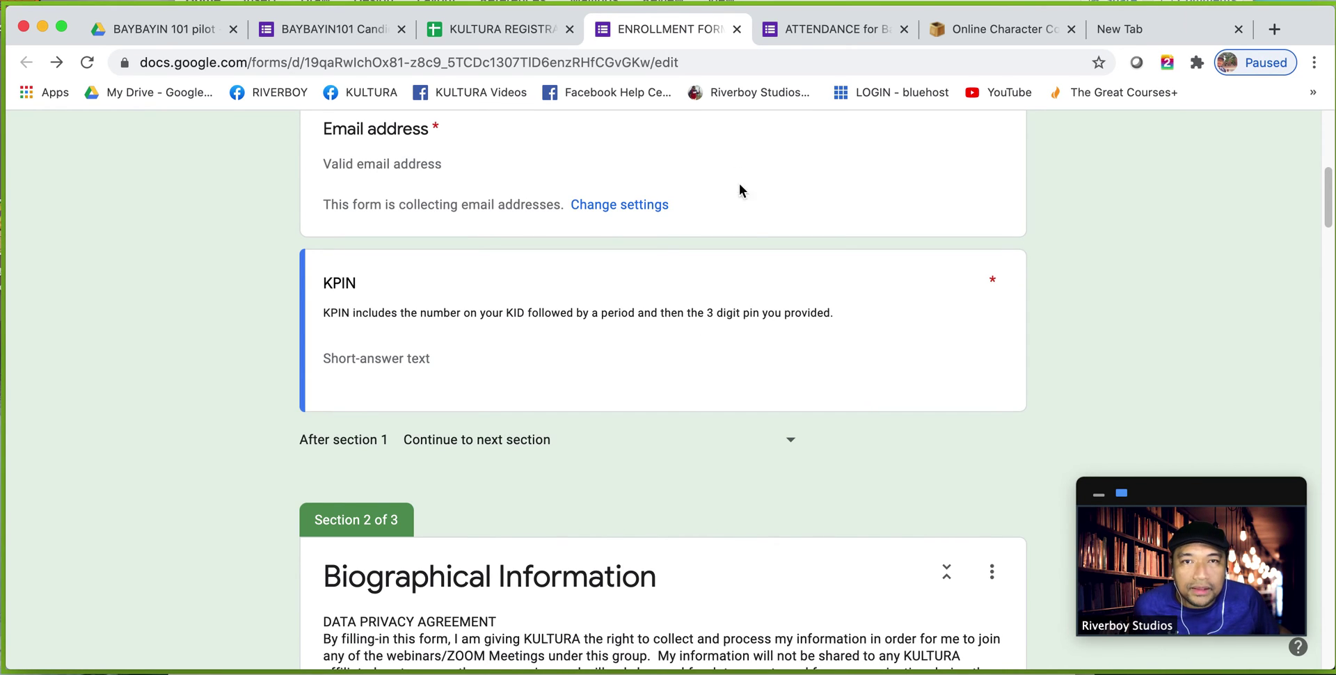
Step: Reload the enrollment form and delete the KPIN question's entire regex pattern
scroll(737, 221, up, 7)
click(724, 148)
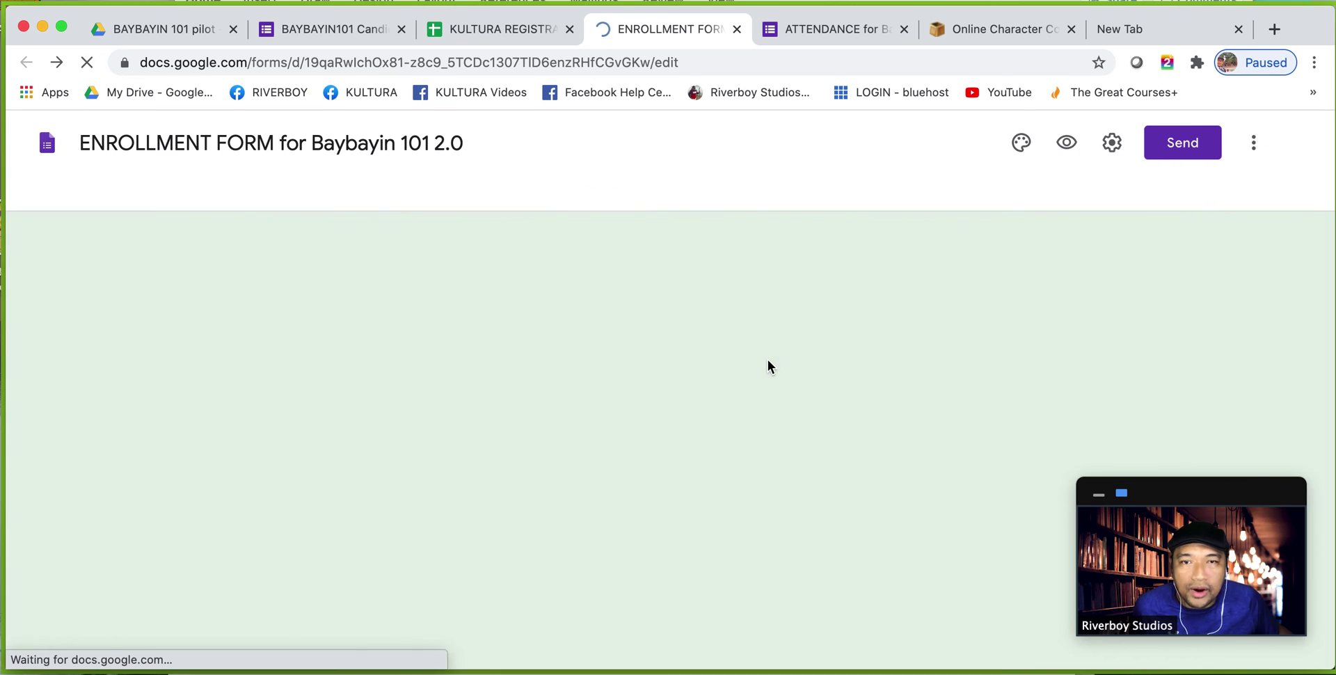
scroll(767, 360, down, 5)
scroll(766, 361, down, 3)
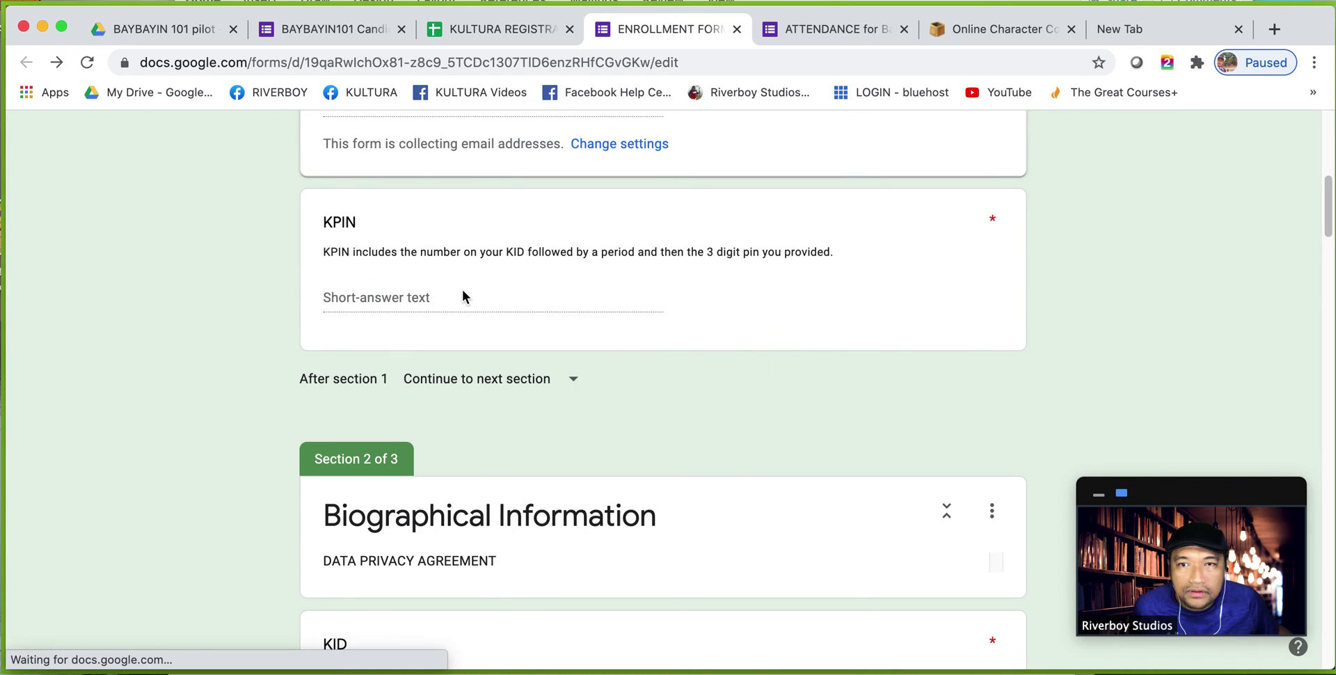
click(515, 250)
triple_click(681, 389)
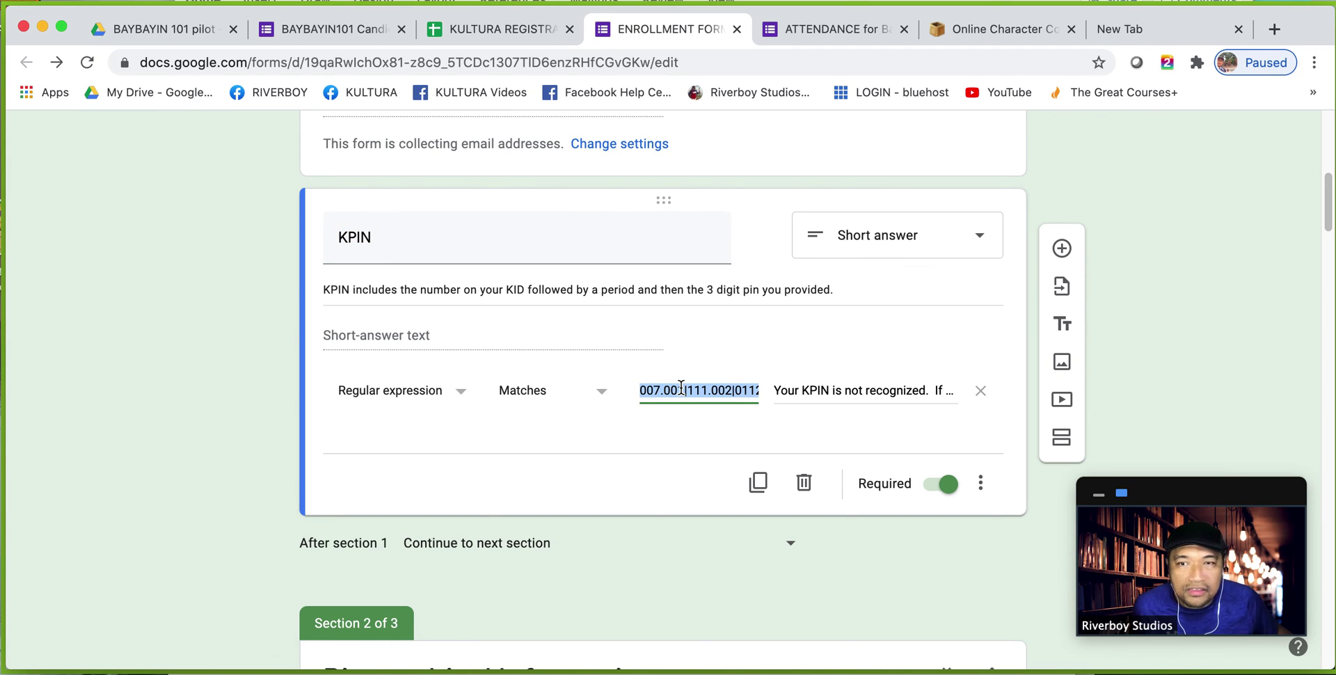
key(BackSpace)
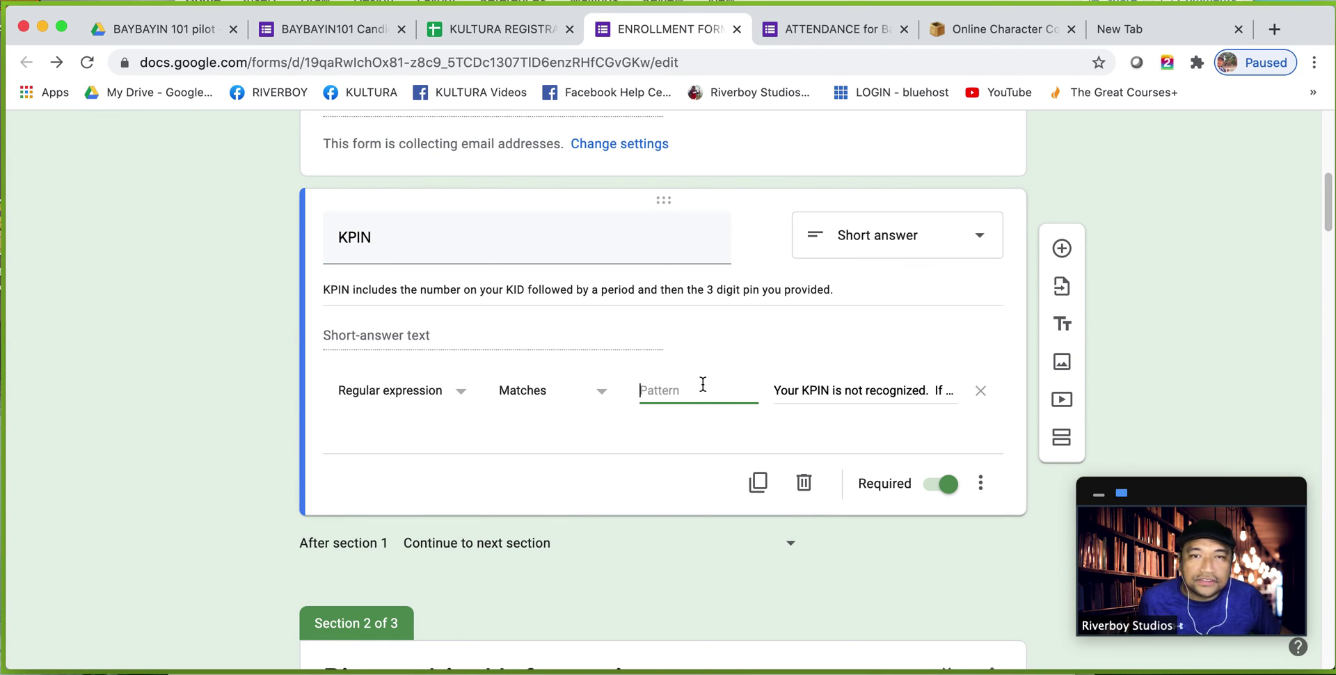